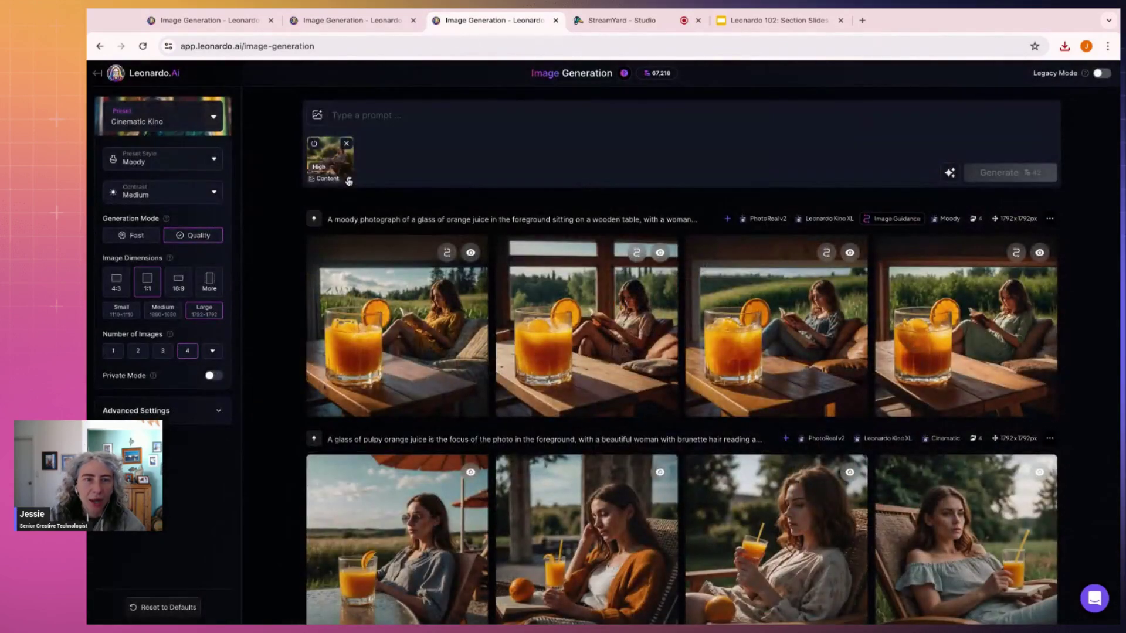
Add the outdoor woman-reading garden image from Your Uploads as a Mid-strength Style guidance reference
{"action": "left_click", "coordinate": [349, 181]}
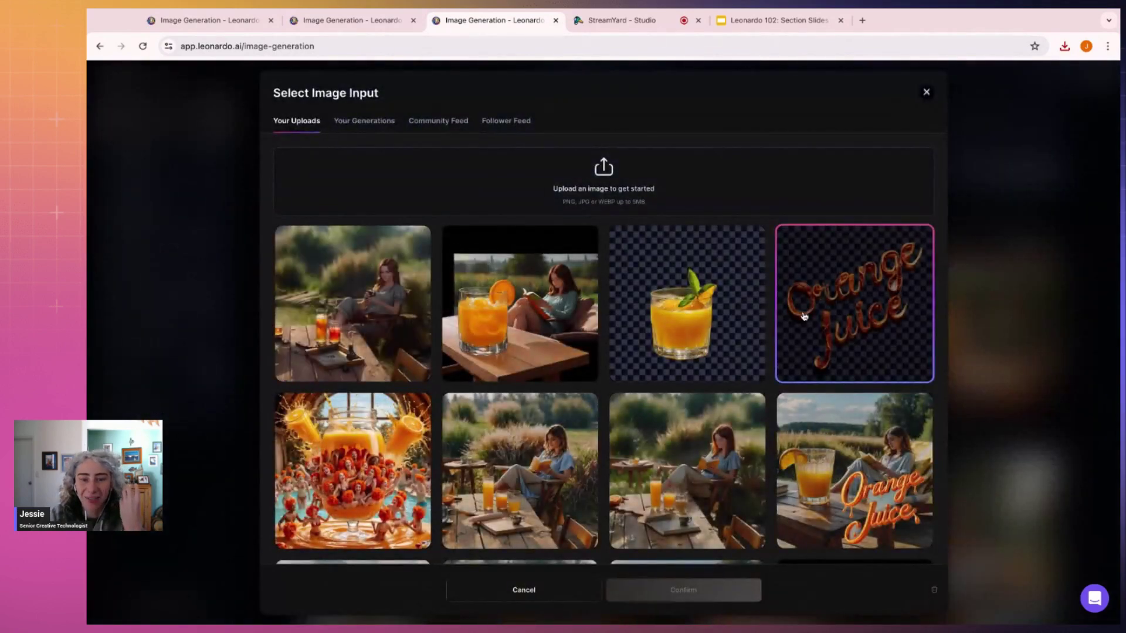
{"action": "scroll", "coordinate": [745, 315], "scroll_direction": "down", "scroll_amount": 4}
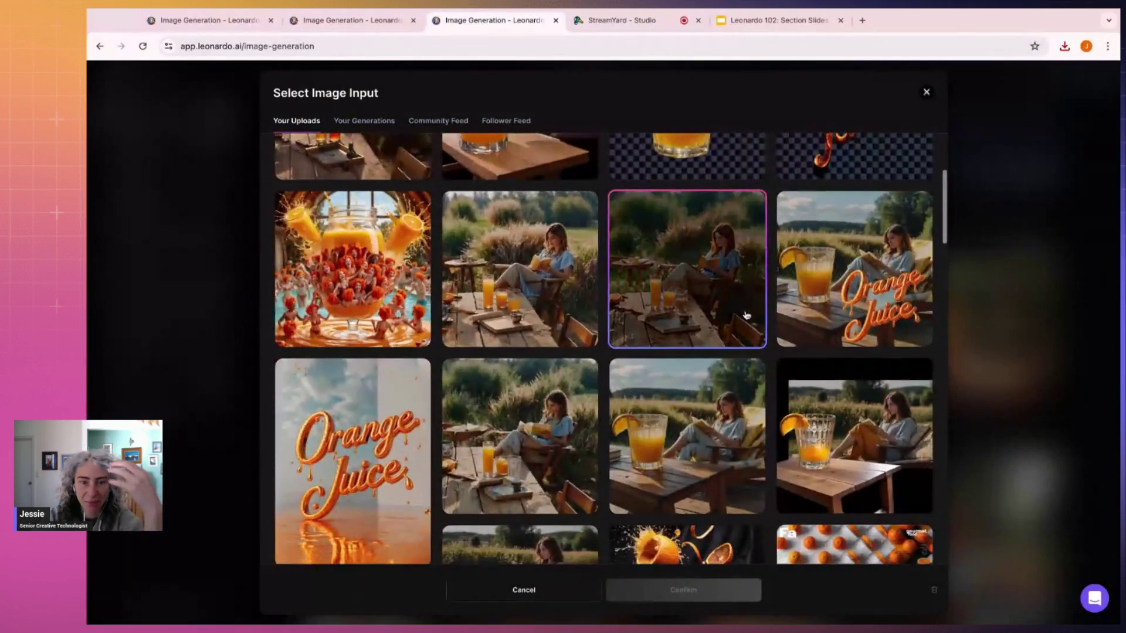
{"action": "left_click", "coordinate": [593, 454]}
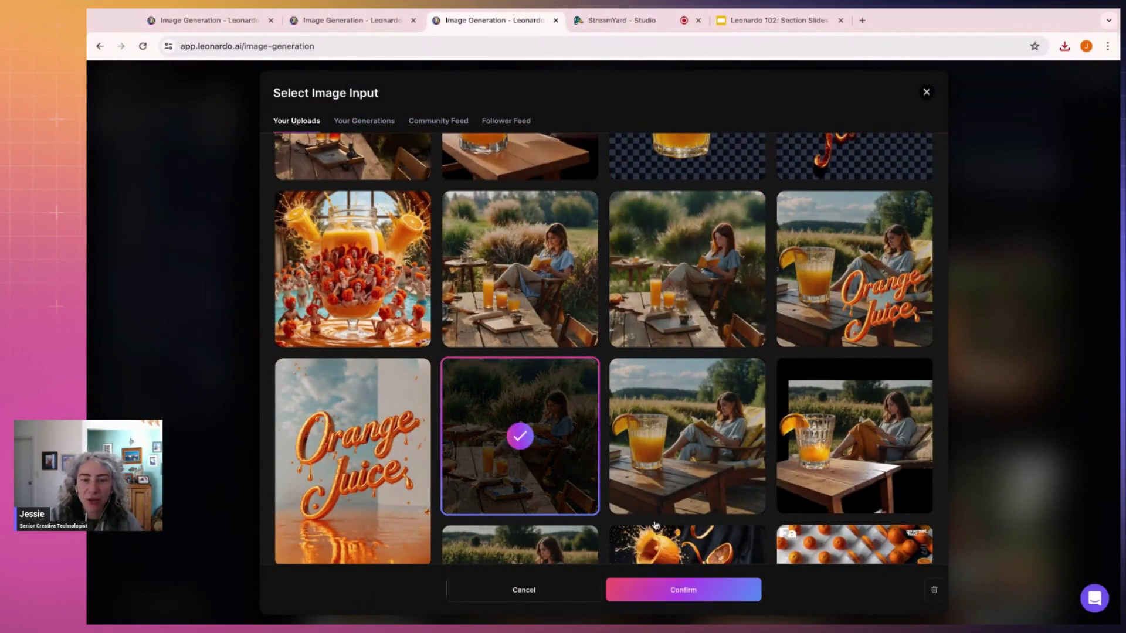
{"action": "left_click", "coordinate": [716, 591]}
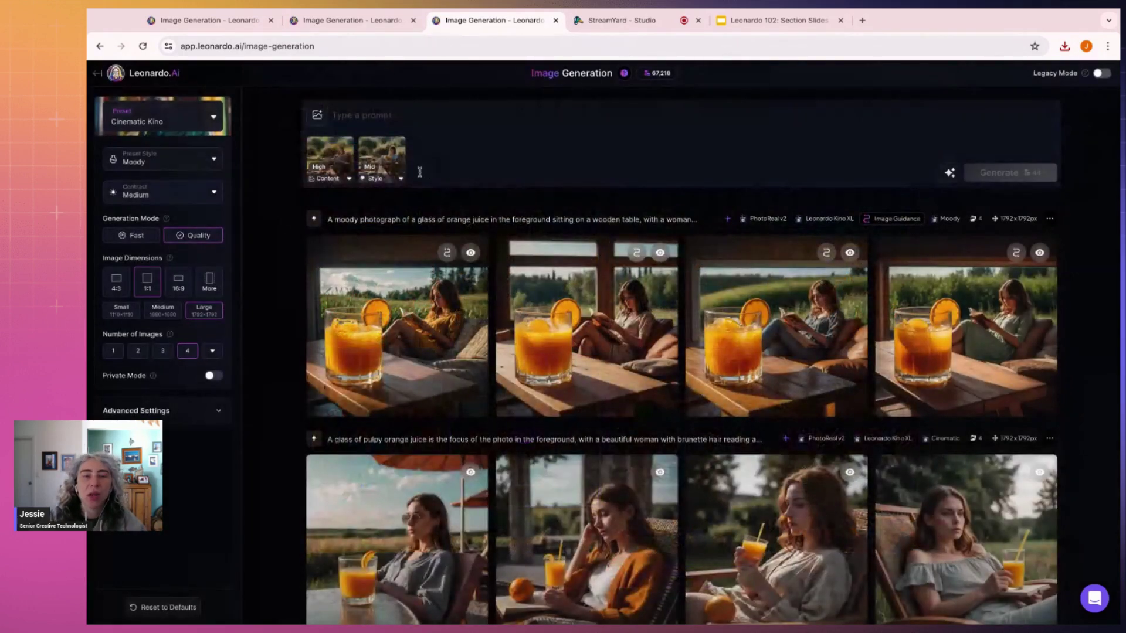
Set the garden-image Style reference's strength to Ultra
{"action": "left_click", "coordinate": [400, 178]}
{"action": "left_click", "coordinate": [469, 221]}
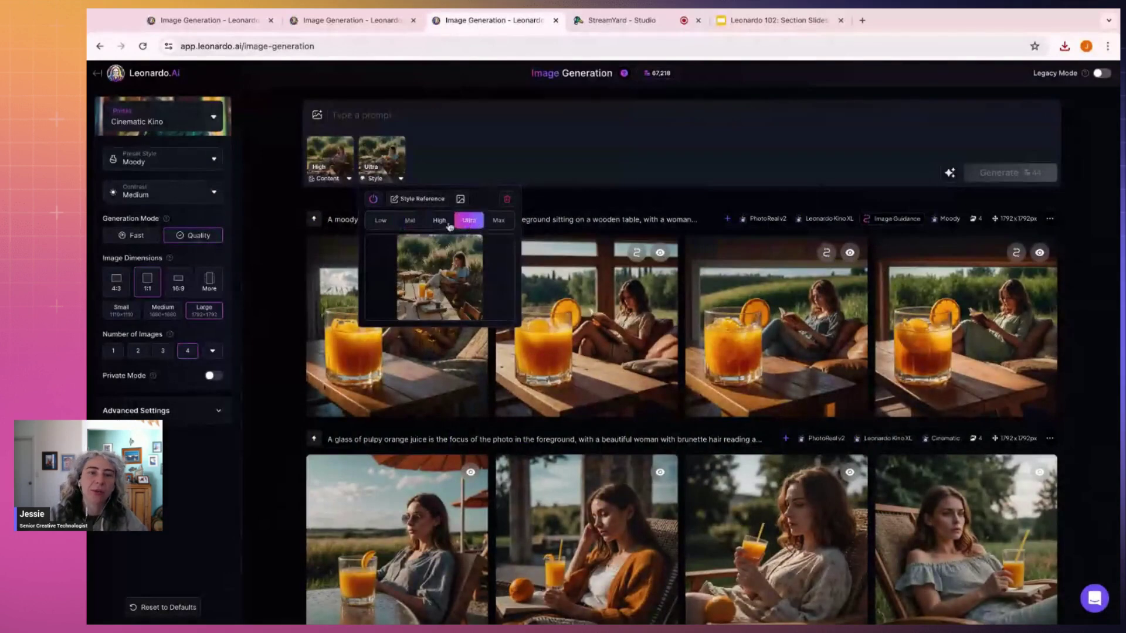
{"action": "left_click", "coordinate": [428, 117]}
{"action": "left_click", "coordinate": [414, 117]}
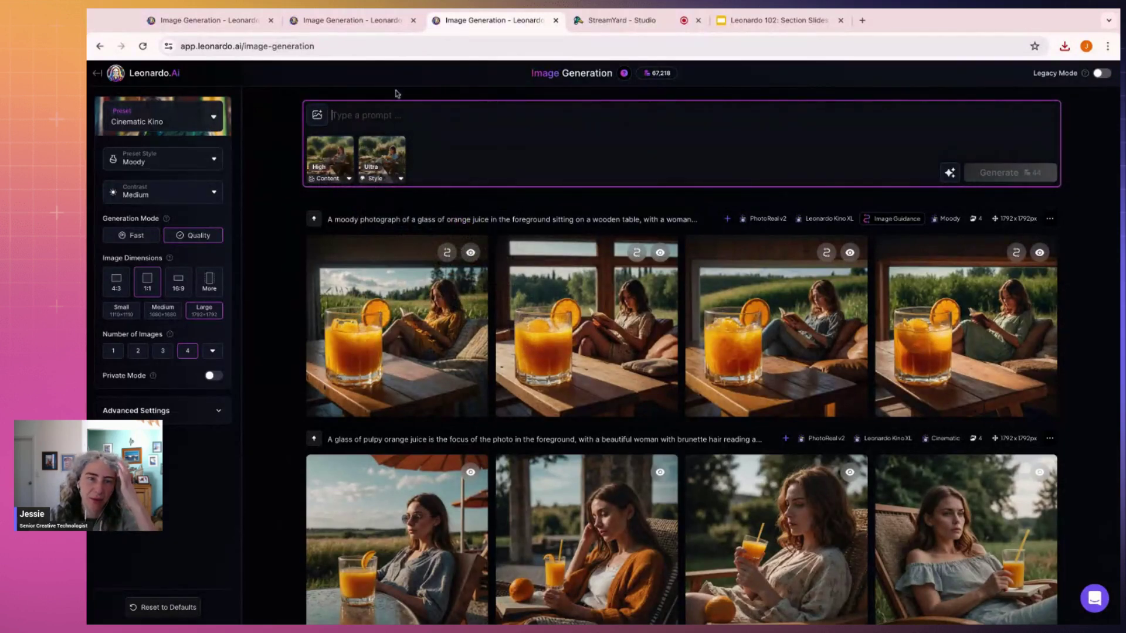
{"action": "left_click", "coordinate": [387, 174]}
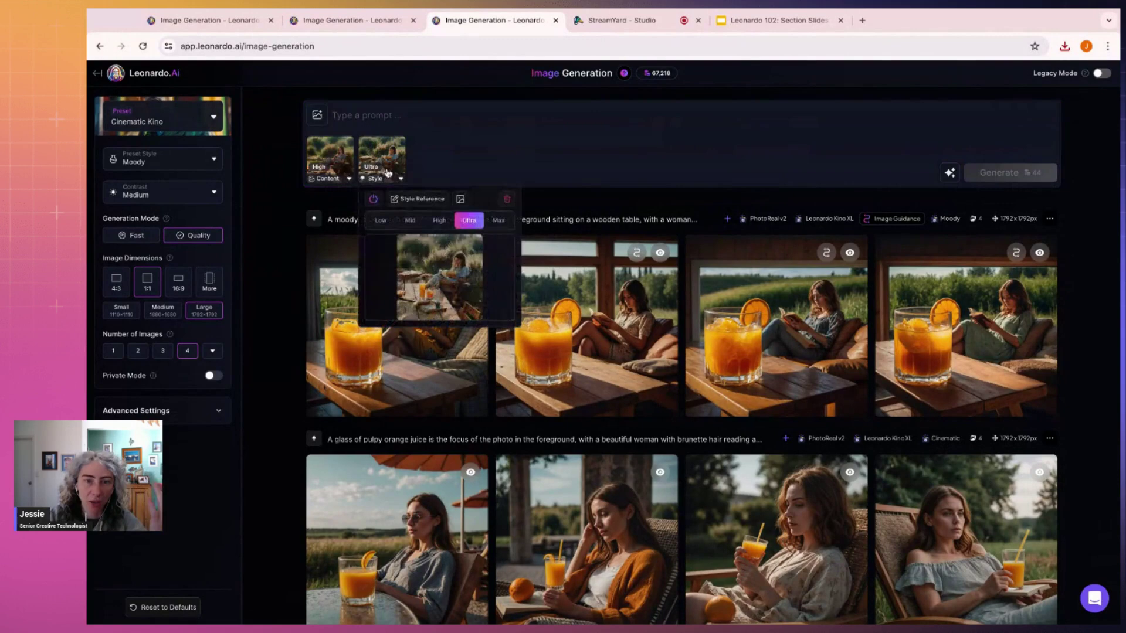
{"action": "left_click", "coordinate": [436, 114]}
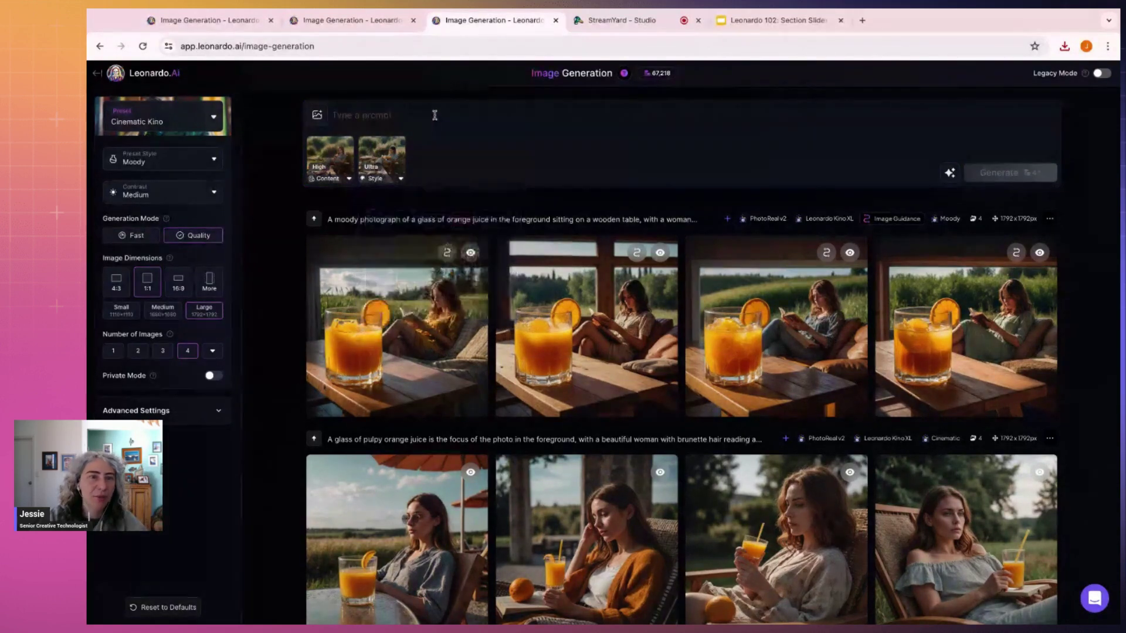
In the other tab, go through Home and Personal Feed to the 102 Demo collection
{"action": "left_click", "coordinate": [351, 20]}
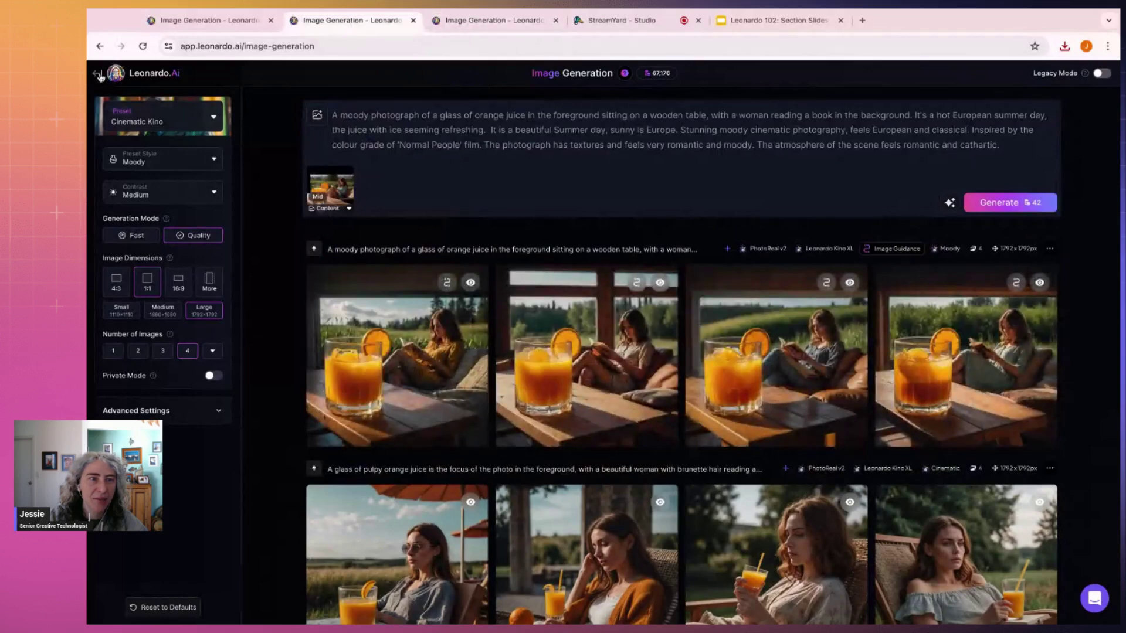
{"action": "left_click", "coordinate": [97, 73]}
{"action": "left_click", "coordinate": [129, 185]}
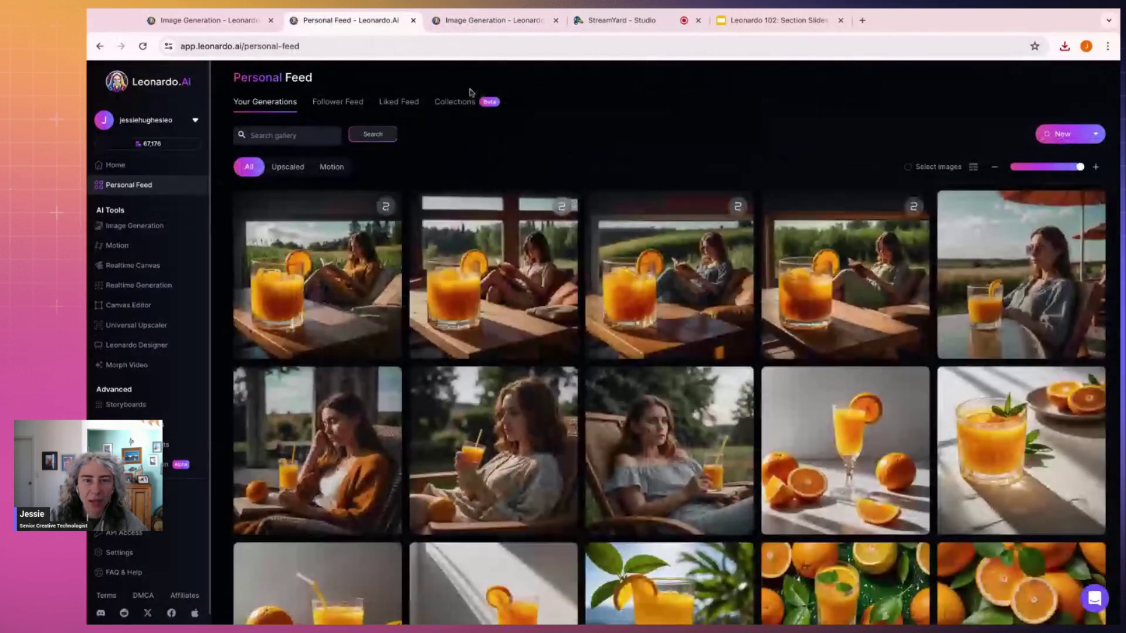
{"action": "left_click", "coordinate": [455, 102]}
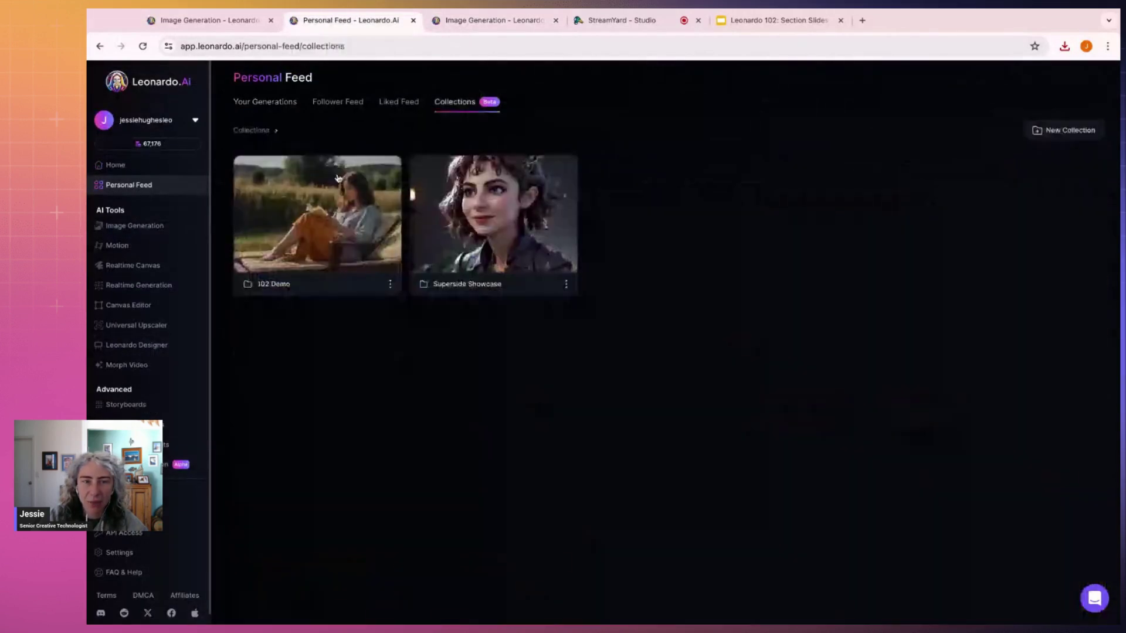
{"action": "left_click", "coordinate": [352, 194]}
Open the pulpy orange juice image's details and select its full prompt text
{"action": "scroll", "coordinate": [841, 333], "scroll_direction": "down", "scroll_amount": 8}
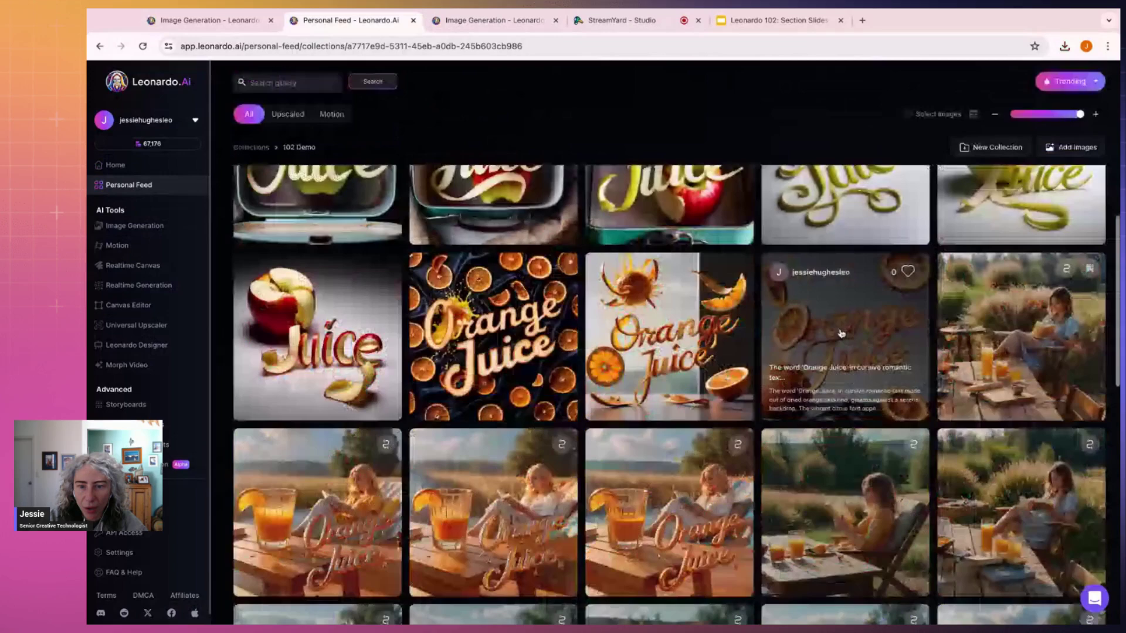
{"action": "scroll", "coordinate": [841, 333], "scroll_direction": "down", "scroll_amount": 6}
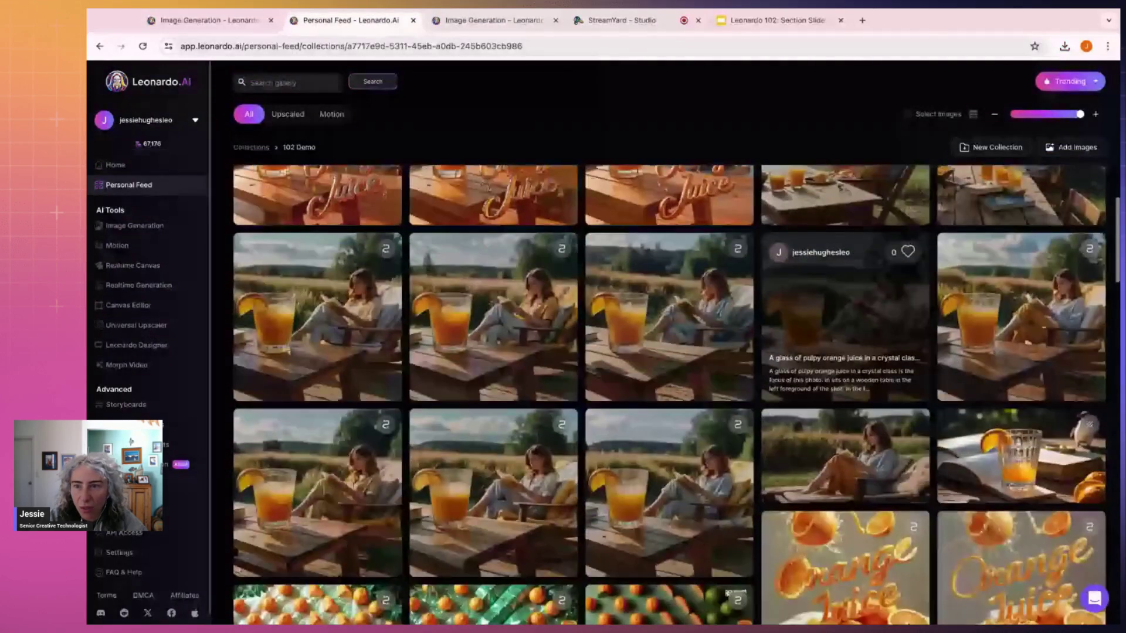
{"action": "scroll", "coordinate": [928, 320], "scroll_direction": "up", "scroll_amount": 1}
{"action": "left_click", "coordinate": [928, 320]}
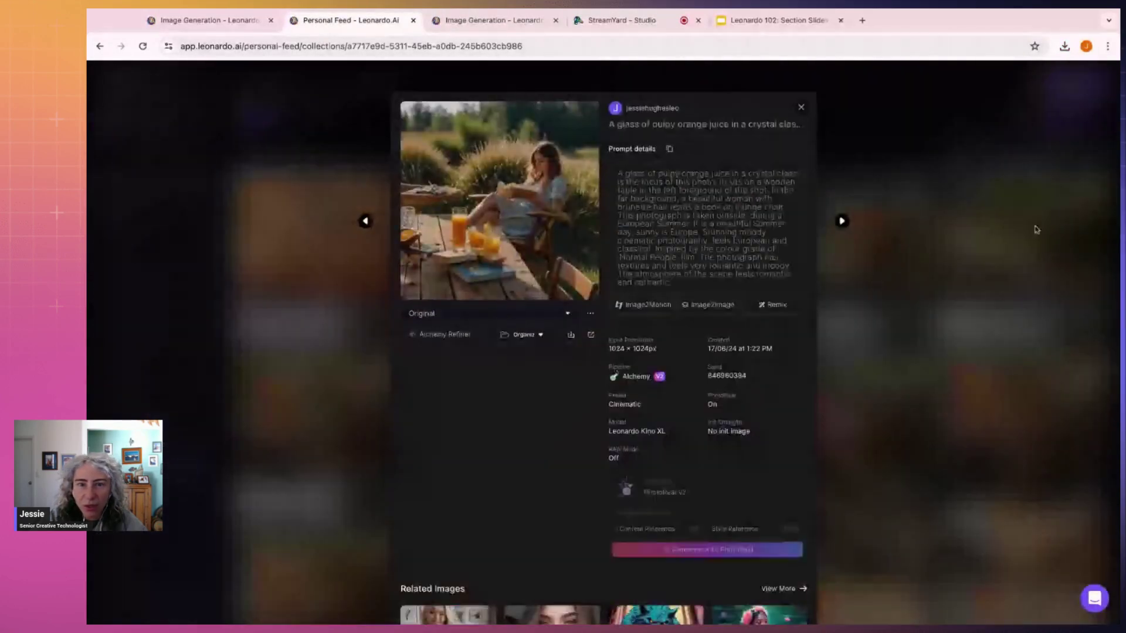
{"action": "triple_click", "coordinate": [691, 286]}
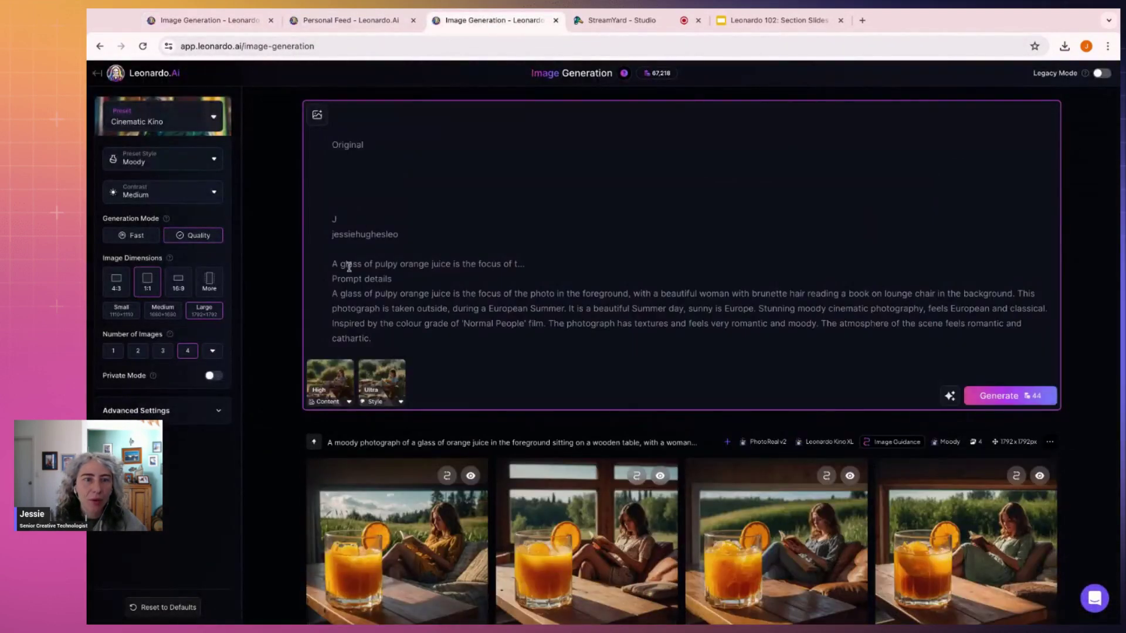
Delete the pasted header lines above the orange-juice prompt
{"action": "left_click", "coordinate": [404, 279]}
{"action": "key", "text": "ctrl+shift+Home"}
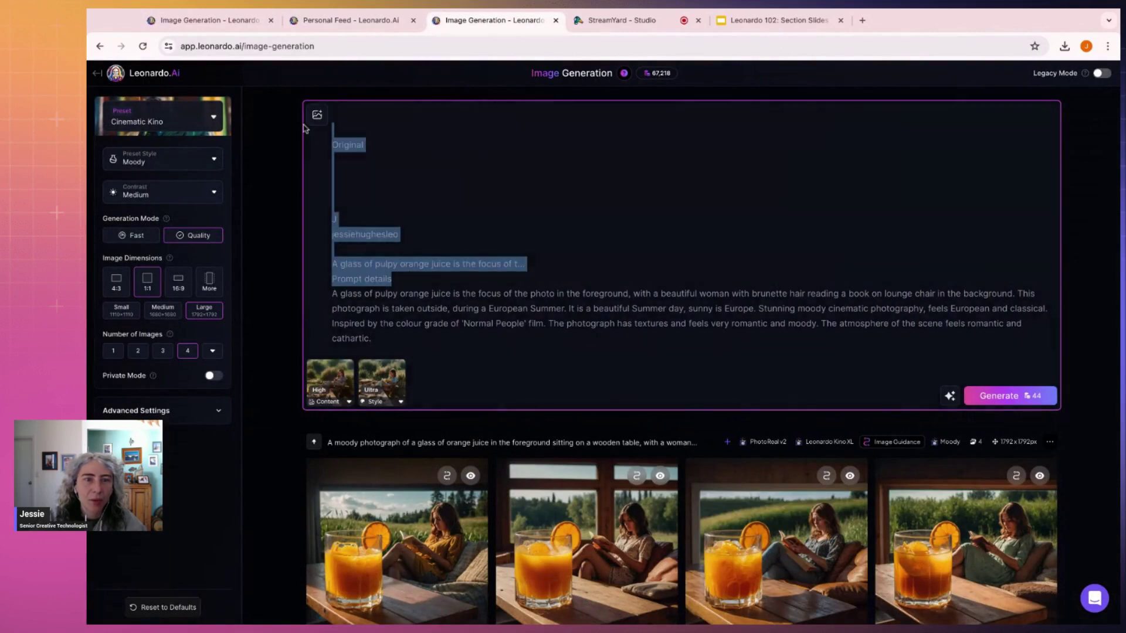
{"action": "key", "text": "BackSpace"}
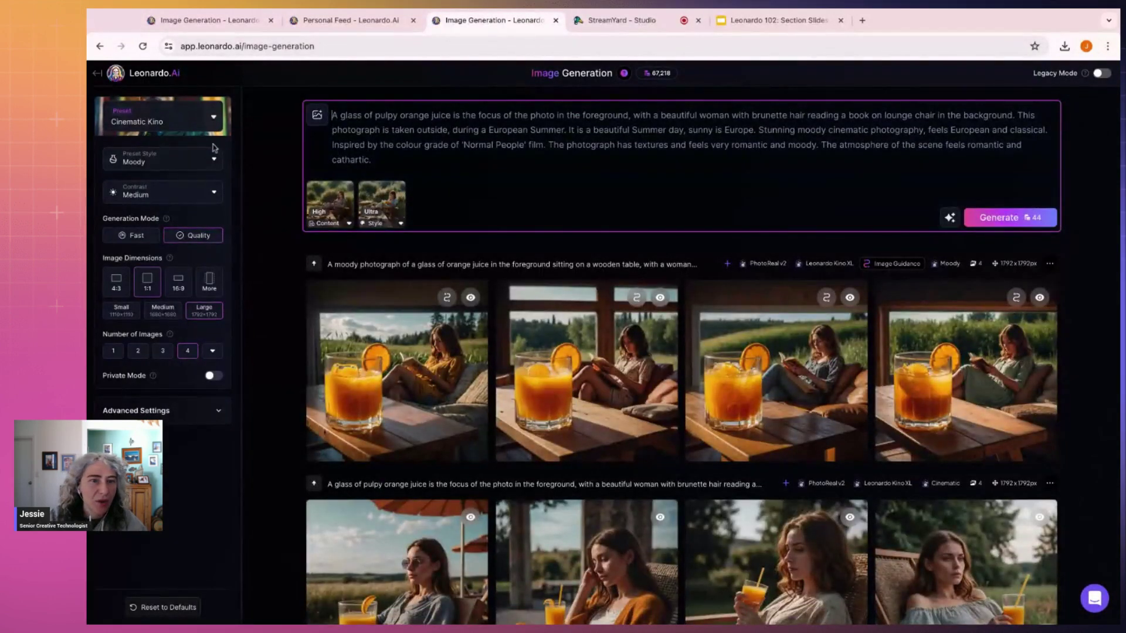
Switch the preset style to Cinematic and generate four images
{"action": "left_click", "coordinate": [170, 159]}
{"action": "left_click", "coordinate": [151, 200]}
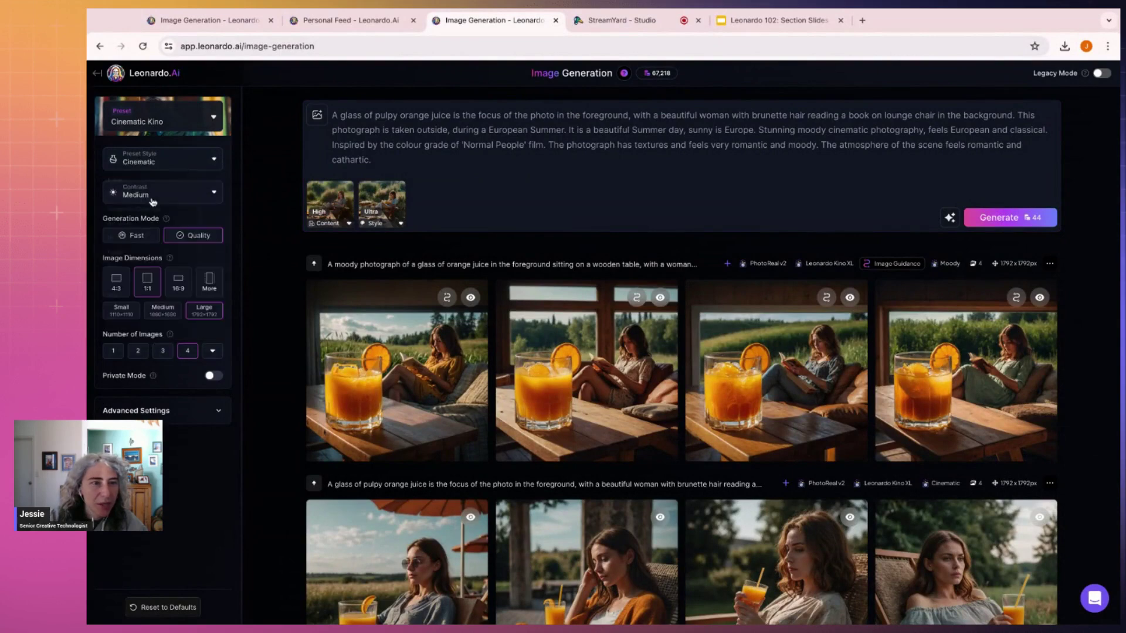
{"action": "left_click", "coordinate": [486, 130]}
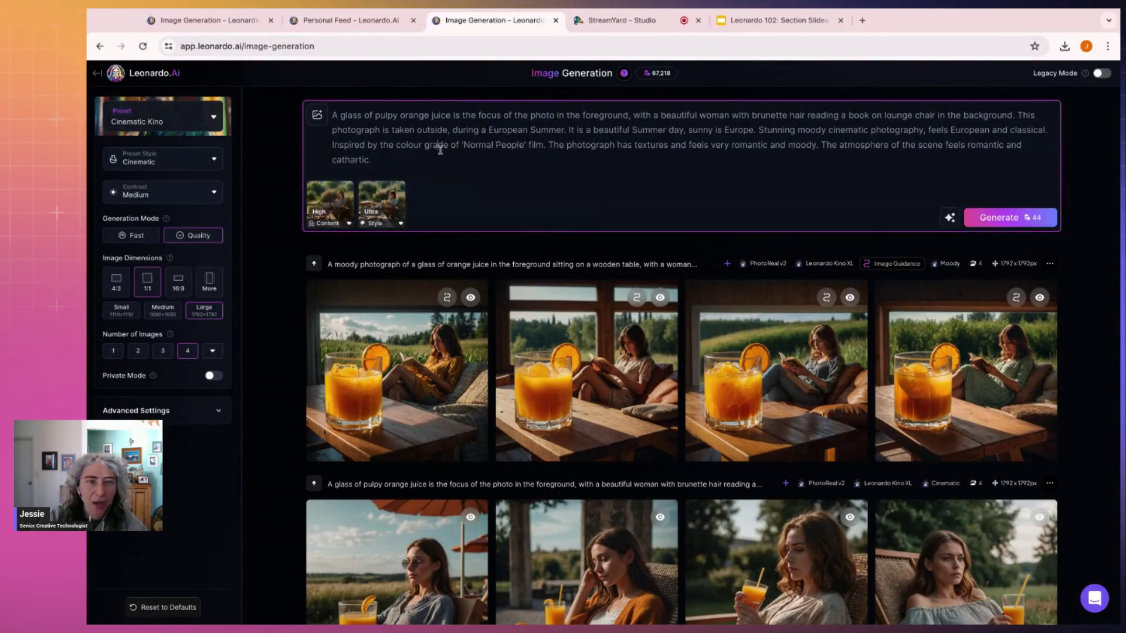
{"action": "left_click", "coordinate": [999, 222]}
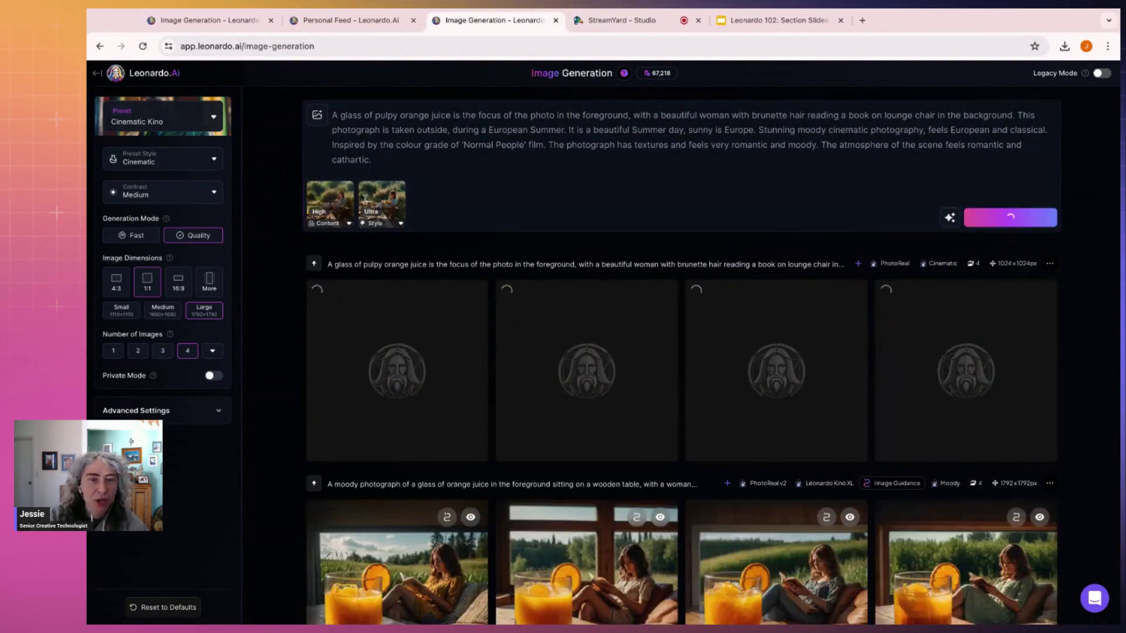
Set the Style reference to the orange juice splash image at High strength
{"action": "mouse_move", "coordinate": [381, 209]}
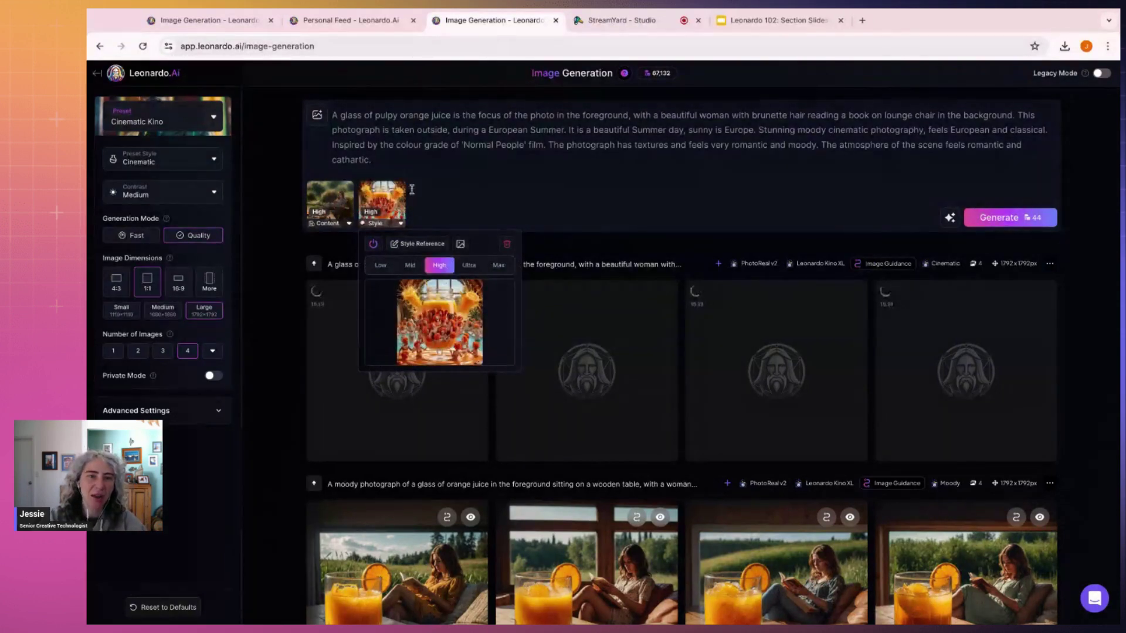
{"action": "left_click", "coordinate": [432, 146]}
{"action": "left_click", "coordinate": [413, 144]}
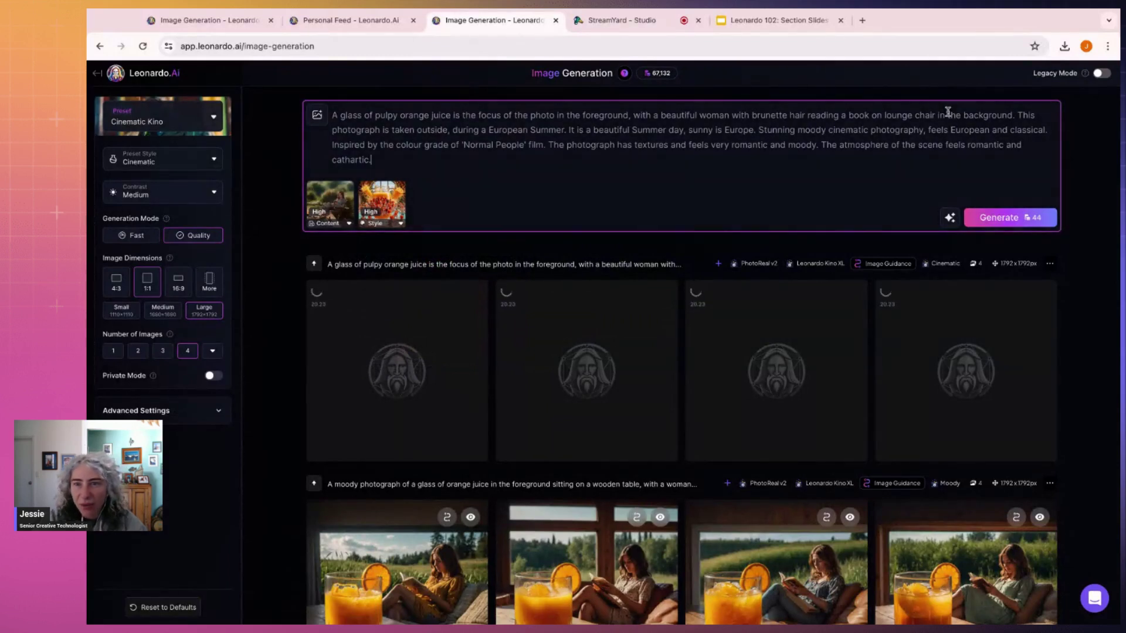
Delete the moody cinematic sentence and the closing film-inspired sentences, leaving the prompt ending 'sunny is Europe'
{"action": "left_click_drag", "start_coordinate": [1053, 127], "coordinate": [758, 130]}
{"action": "key", "text": "BackSpace"}
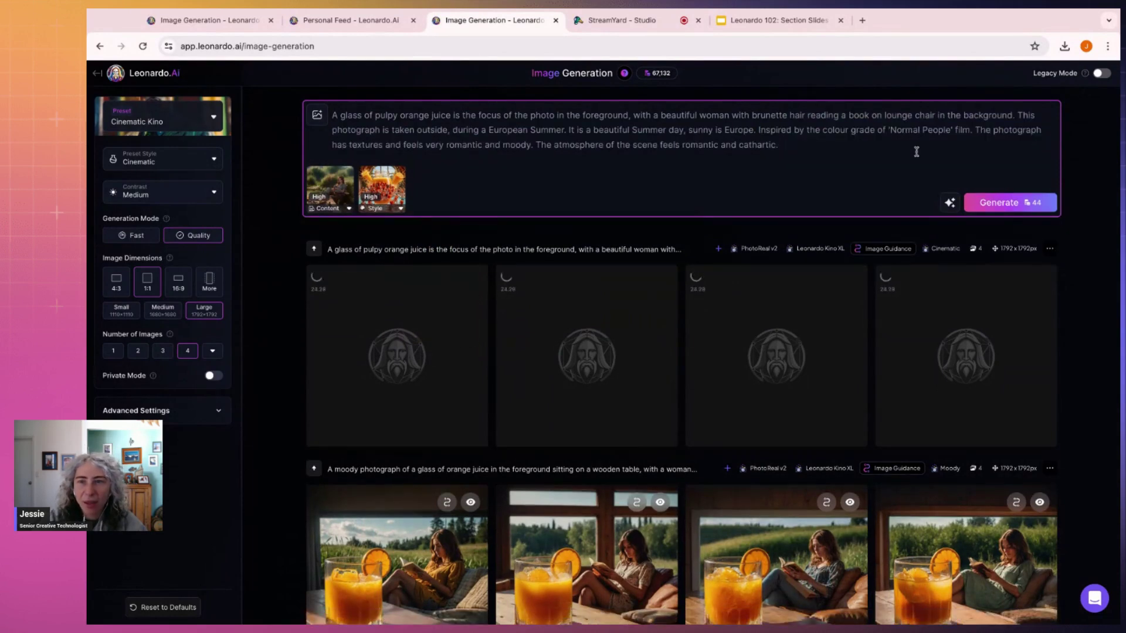
{"action": "key", "text": "shift+Up"}
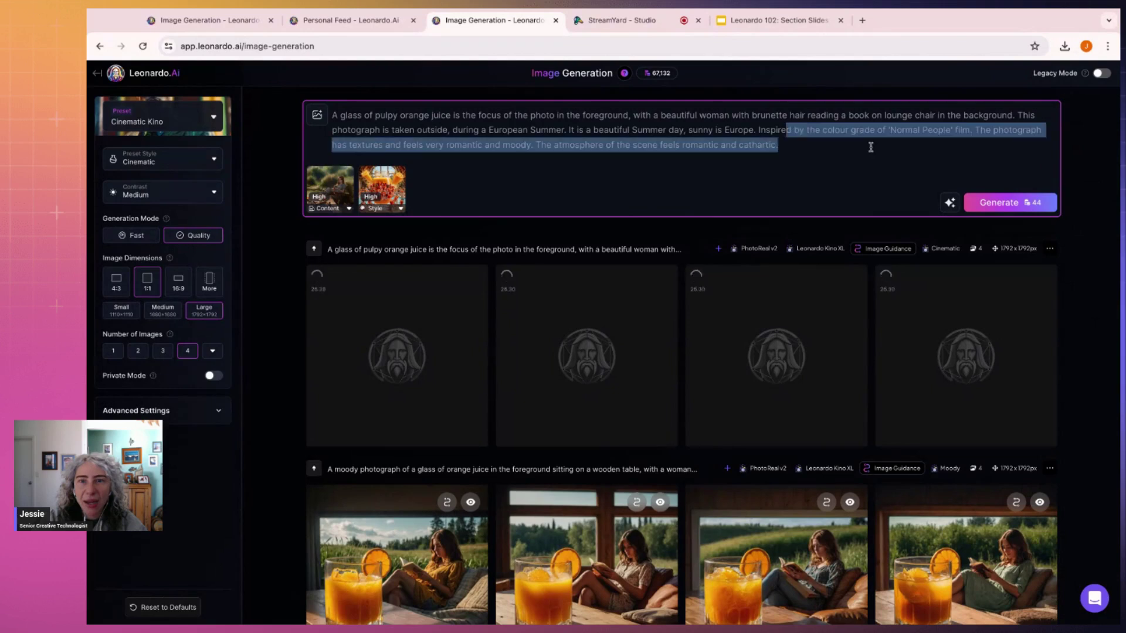
{"action": "key", "text": "alt+shift+Left"}
{"action": "key", "text": "BackSpace"}
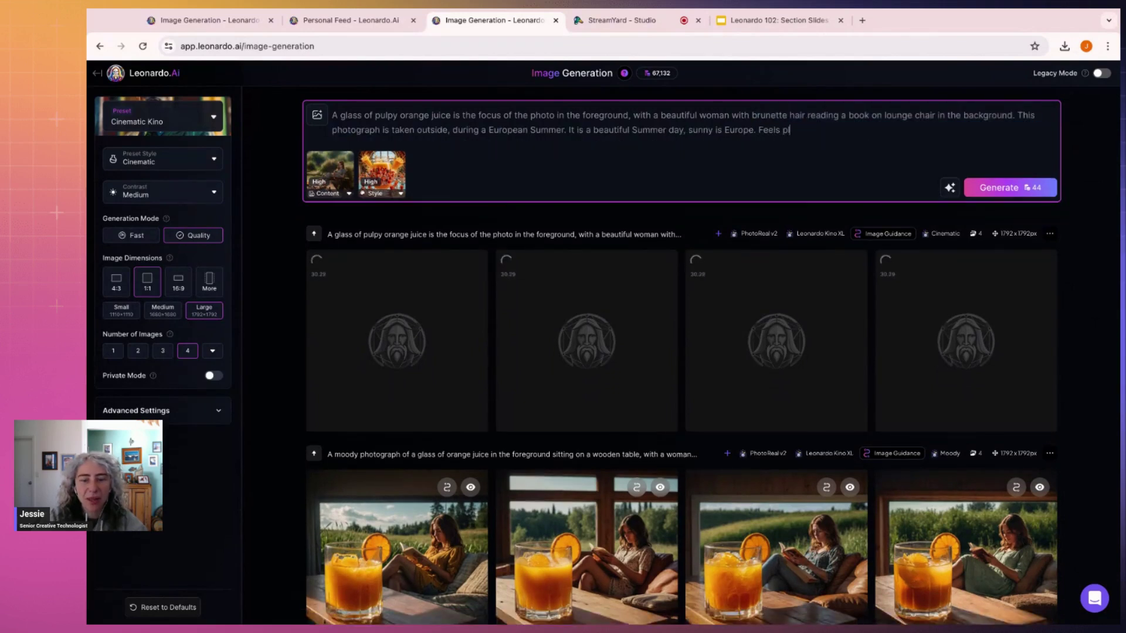
End the prompt with 'Feels playful and bright, full of energy.', choose Vibrant, and generate
{"action": "type", "text": "l and bright, full of energy."}
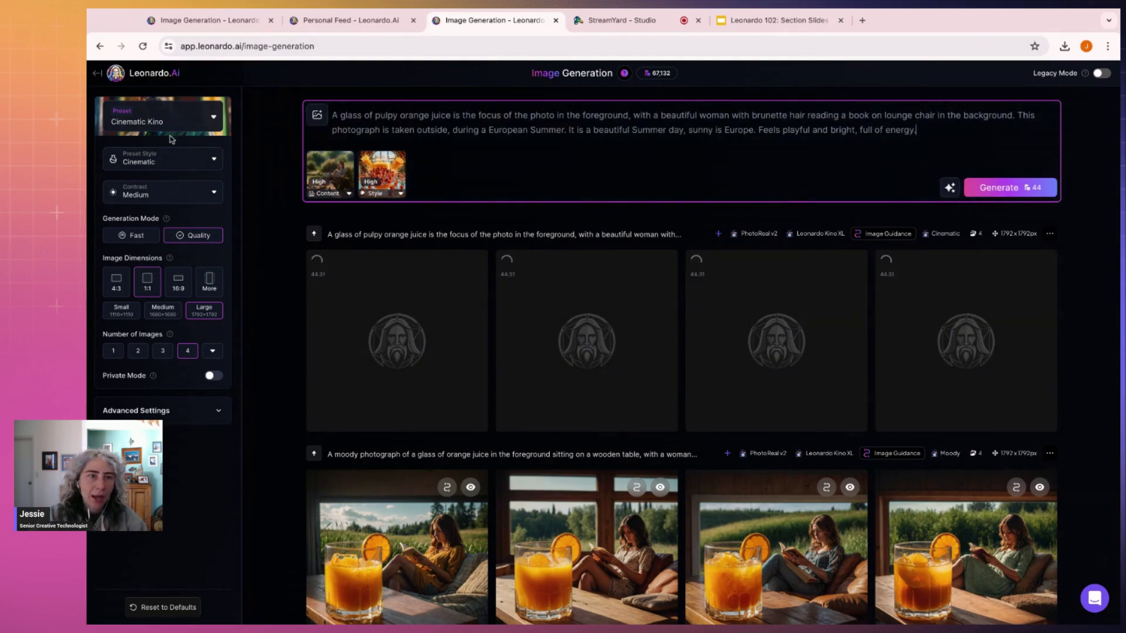
{"action": "left_click", "coordinate": [170, 159]}
{"action": "scroll", "coordinate": [167, 246], "scroll_direction": "down", "scroll_amount": 5}
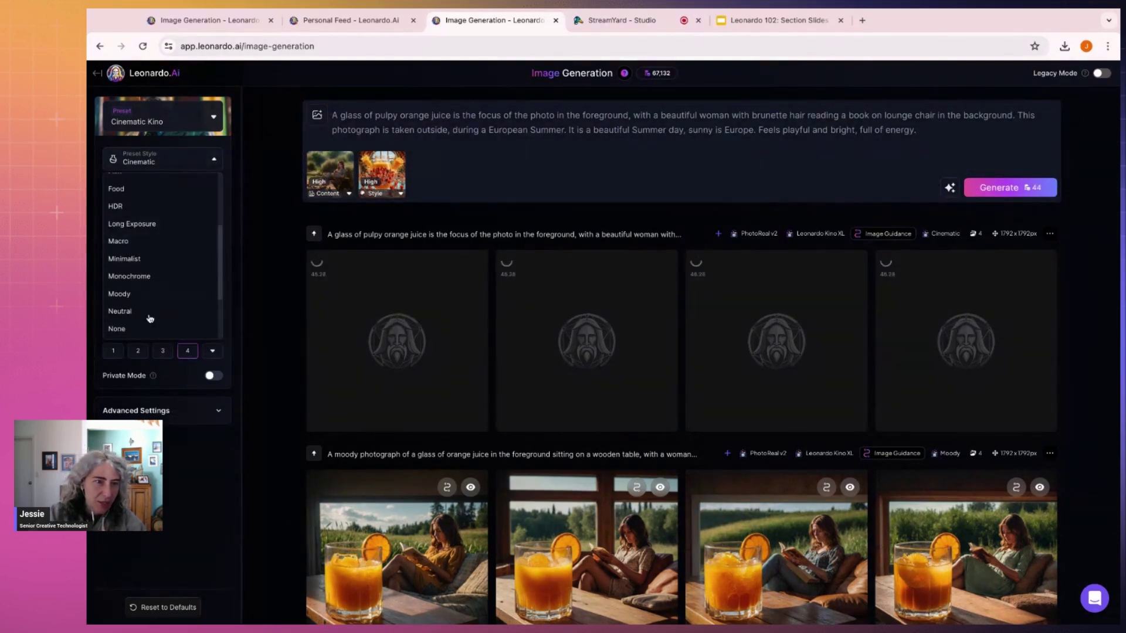
{"action": "scroll", "coordinate": [149, 316], "scroll_direction": "down", "scroll_amount": 3}
{"action": "left_click", "coordinate": [131, 332]}
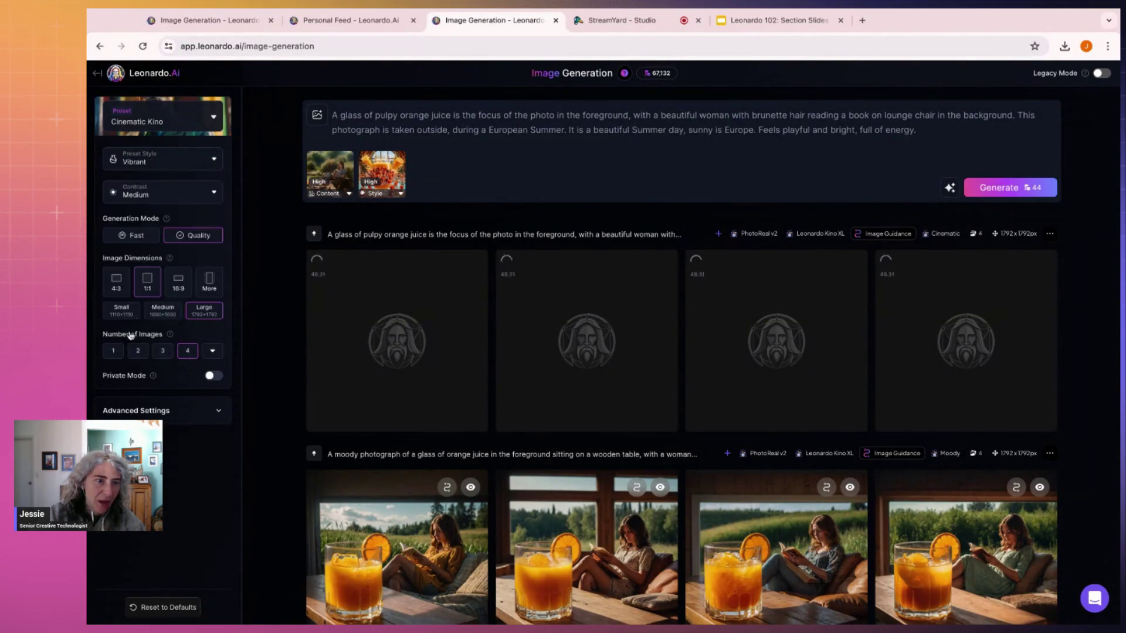
{"action": "left_click", "coordinate": [988, 189]}
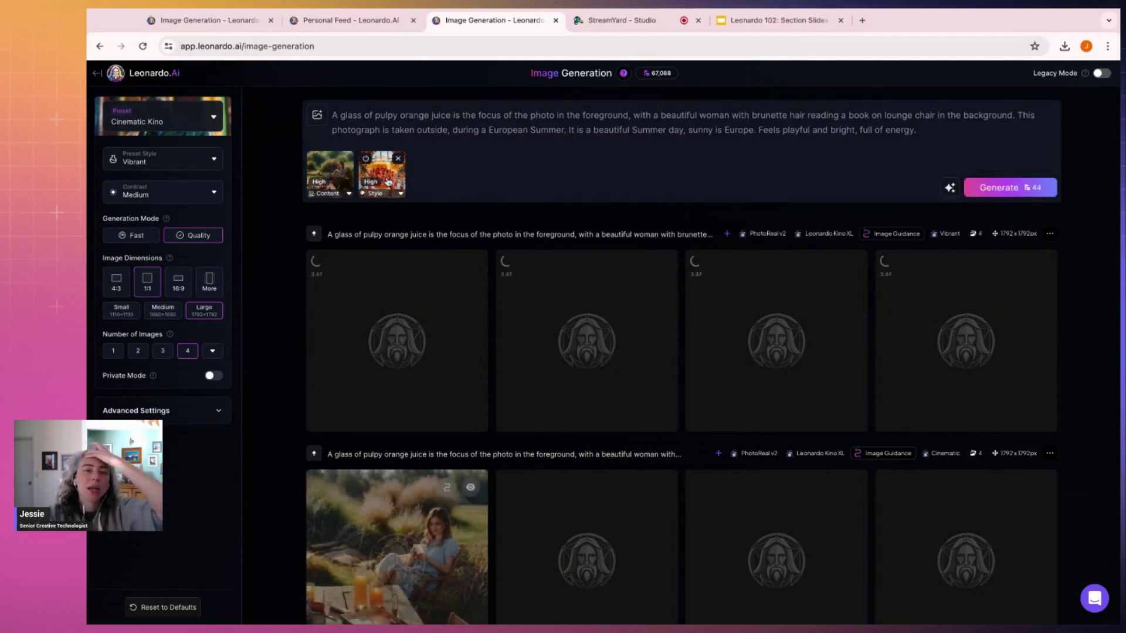
Open the third Cinematic image full size and browse to the woman-in-apron variant
{"action": "scroll", "coordinate": [422, 206], "scroll_direction": "down", "scroll_amount": 2}
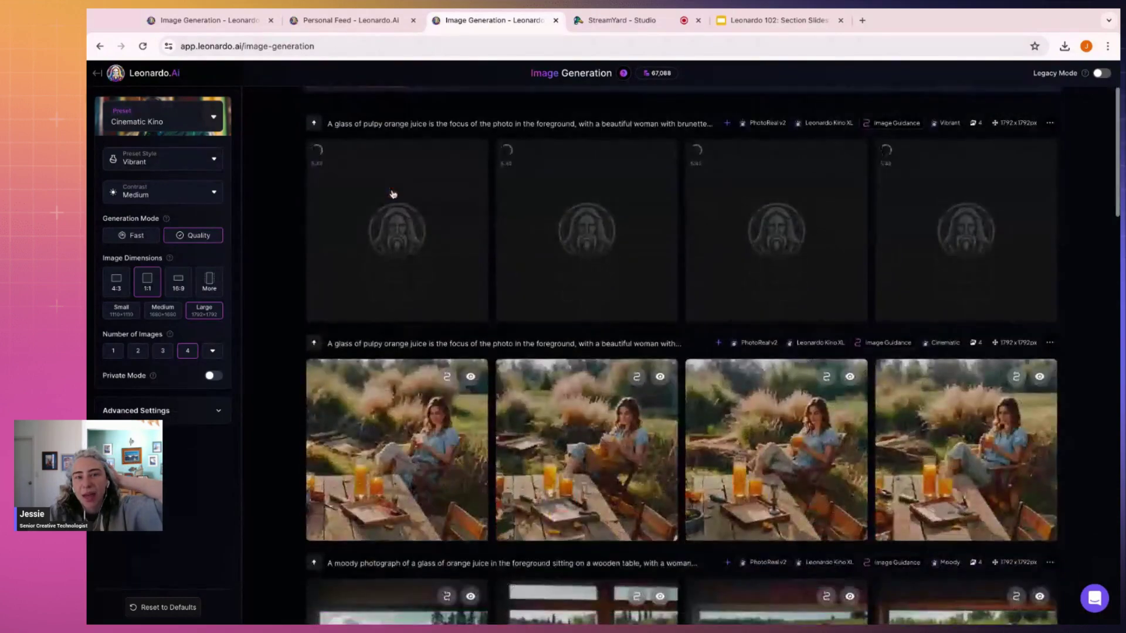
{"action": "scroll", "coordinate": [446, 187], "scroll_direction": "up", "scroll_amount": 2}
{"action": "scroll", "coordinate": [449, 356], "scroll_direction": "down", "scroll_amount": 2}
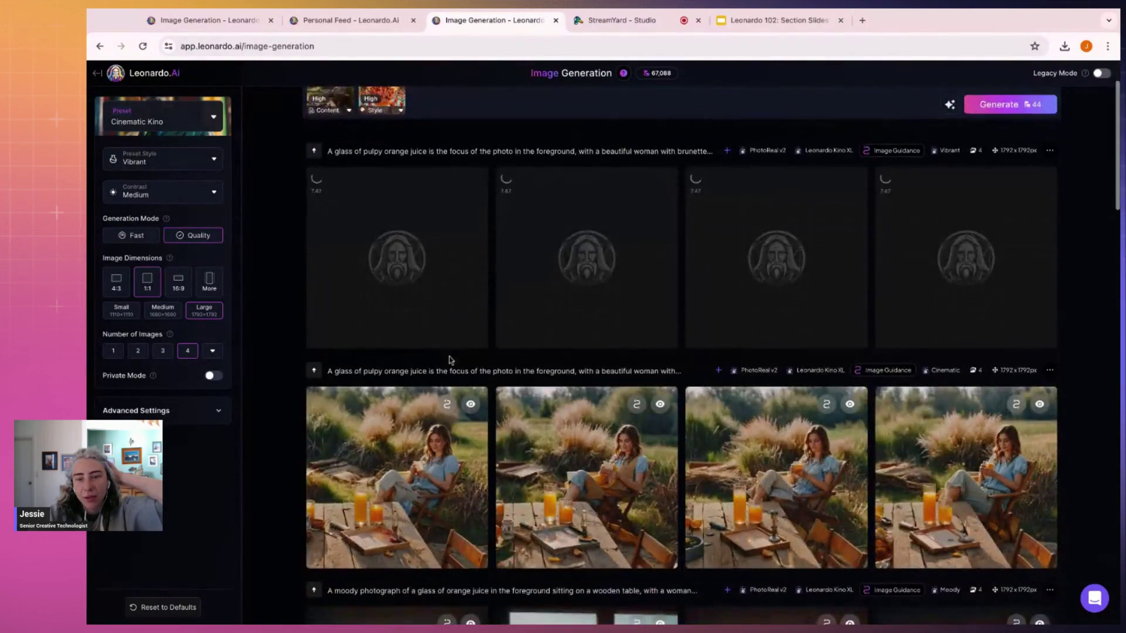
{"action": "left_click", "coordinate": [844, 455]}
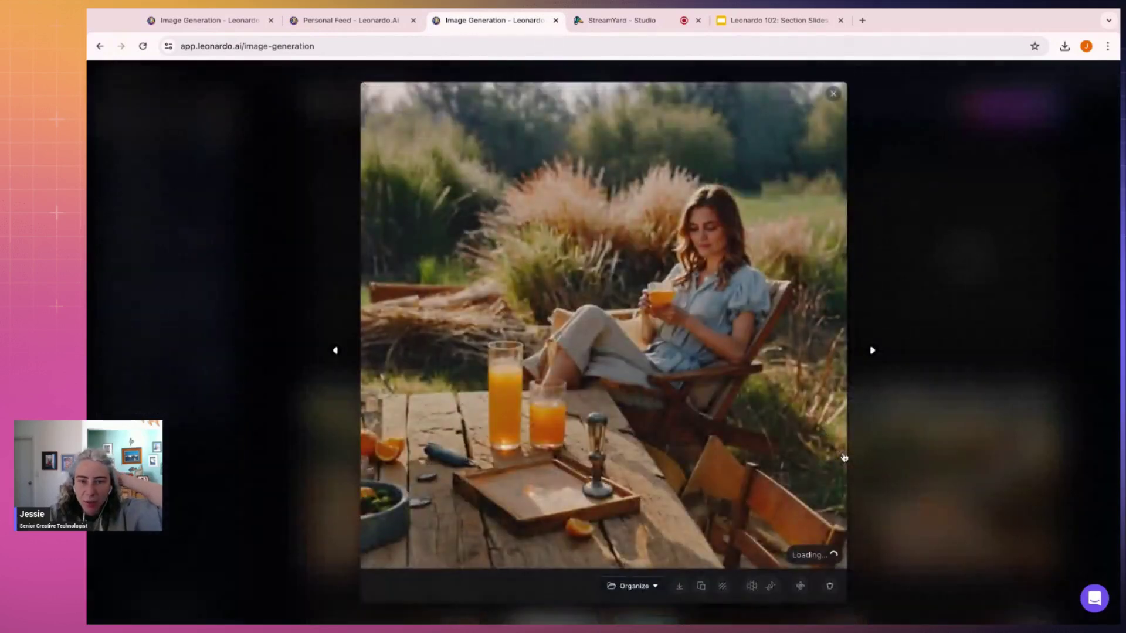
{"action": "left_click", "coordinate": [872, 350]}
{"action": "left_click", "coordinate": [872, 350]}
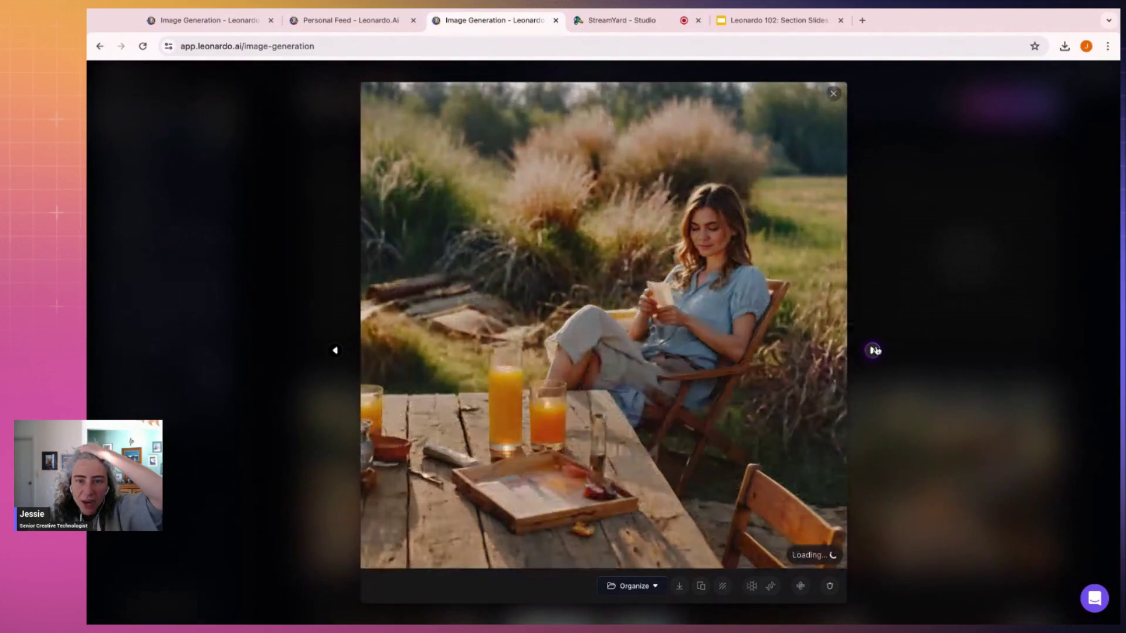
{"action": "left_click", "coordinate": [872, 350]}
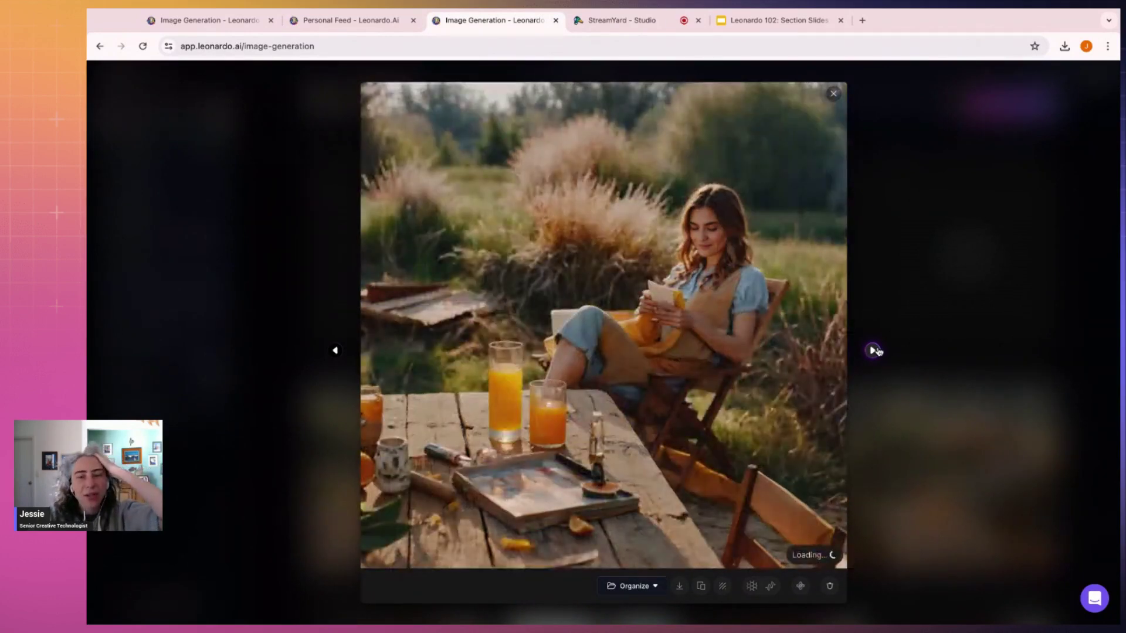
Zoom in and out on the apron variant to inspect its detail and the table
{"action": "left_click", "coordinate": [708, 254]}
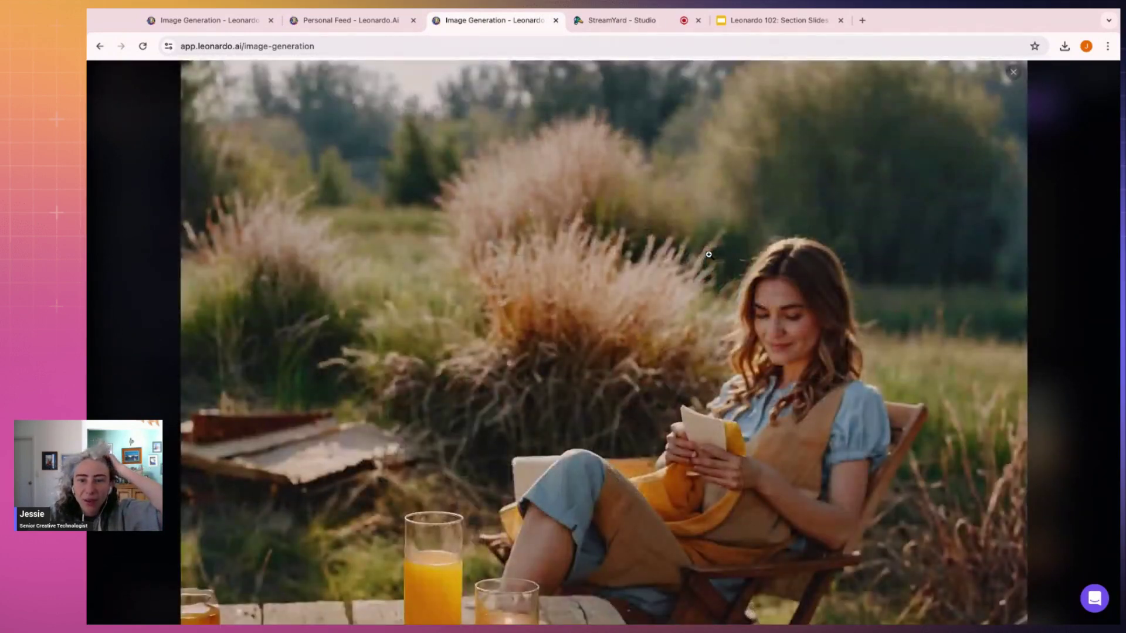
{"action": "left_click", "coordinate": [730, 292]}
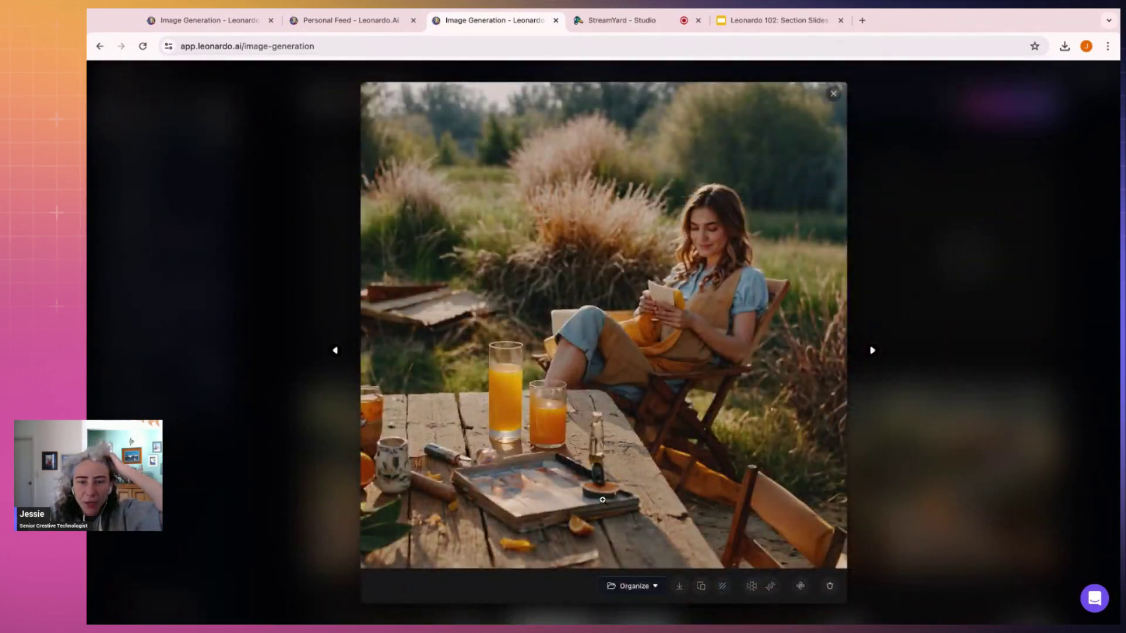
{"action": "left_click", "coordinate": [717, 234]}
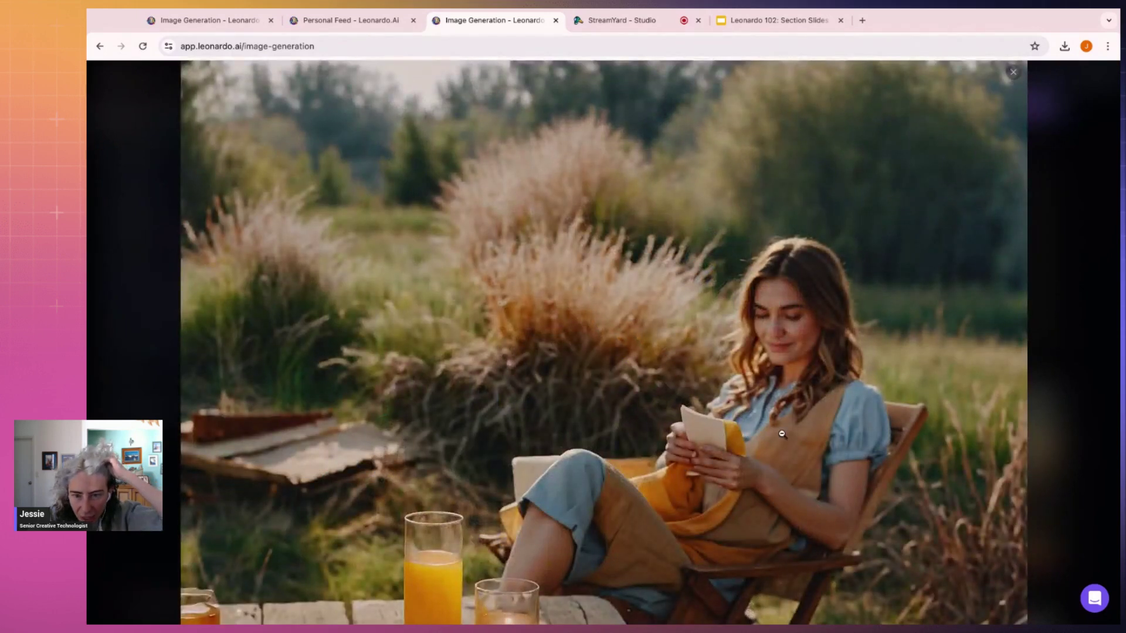
{"action": "left_click", "coordinate": [802, 359]}
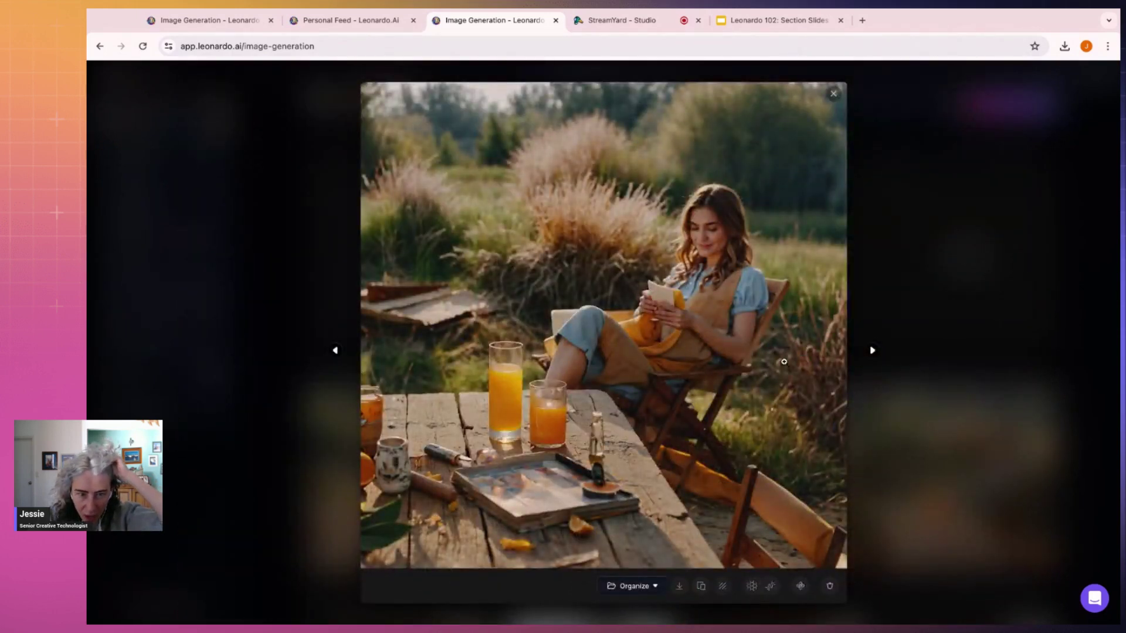
{"action": "left_click", "coordinate": [449, 488]}
{"action": "scroll", "coordinate": [595, 353], "scroll_direction": "down", "scroll_amount": 5}
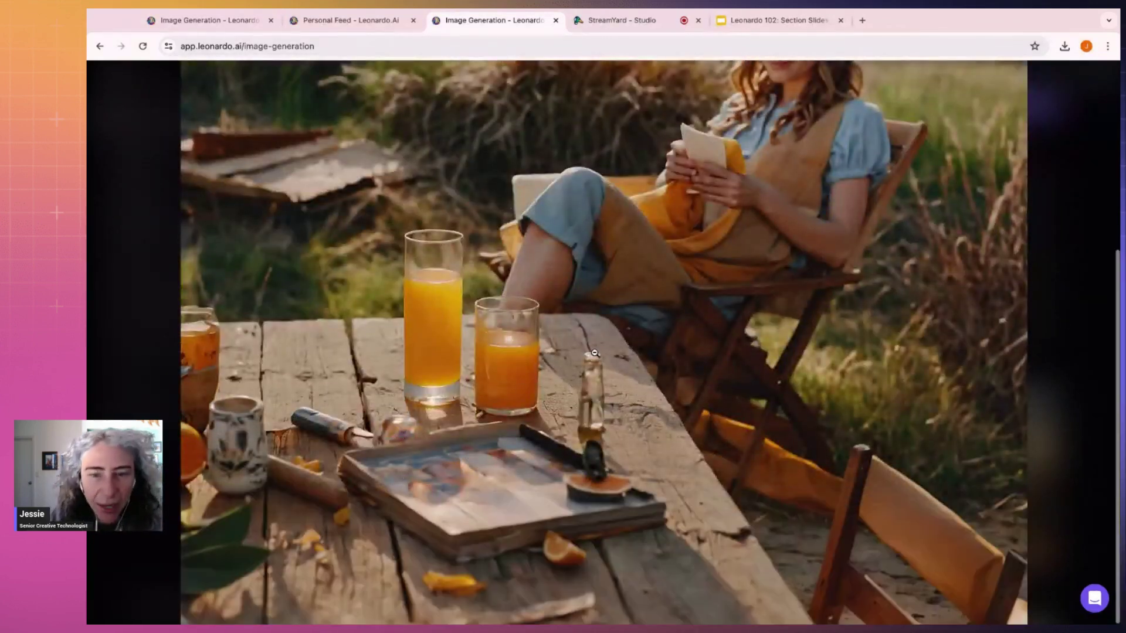
{"action": "left_click", "coordinate": [508, 479]}
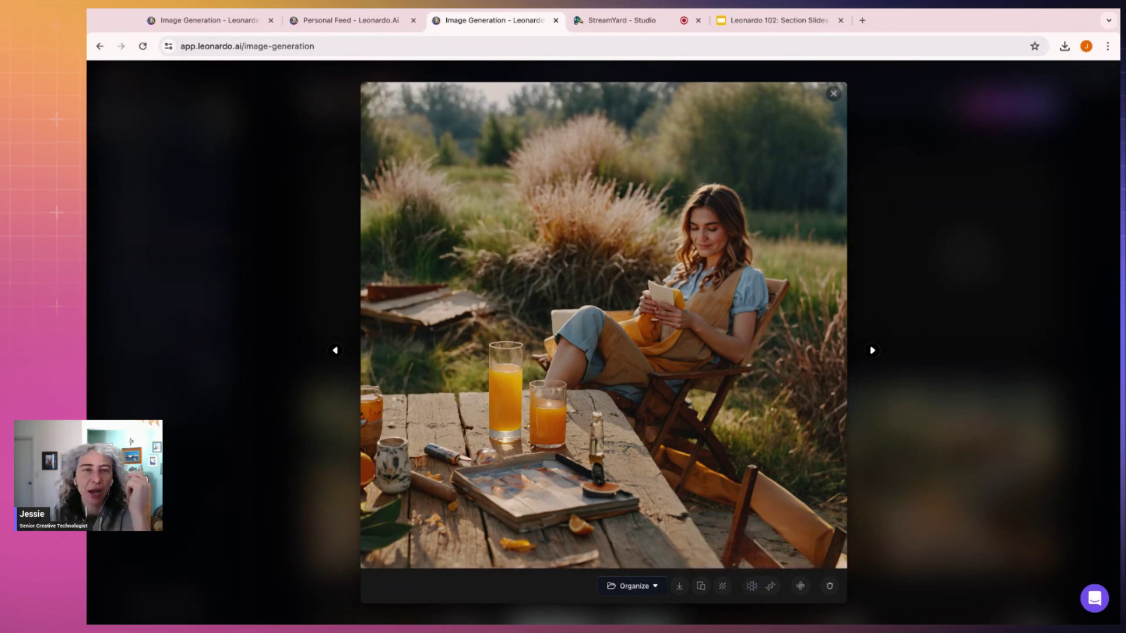
Return to the Personal Feed and open the Superside Showcase collection
{"action": "left_click", "coordinate": [337, 28]}
{"action": "left_click", "coordinate": [905, 227]}
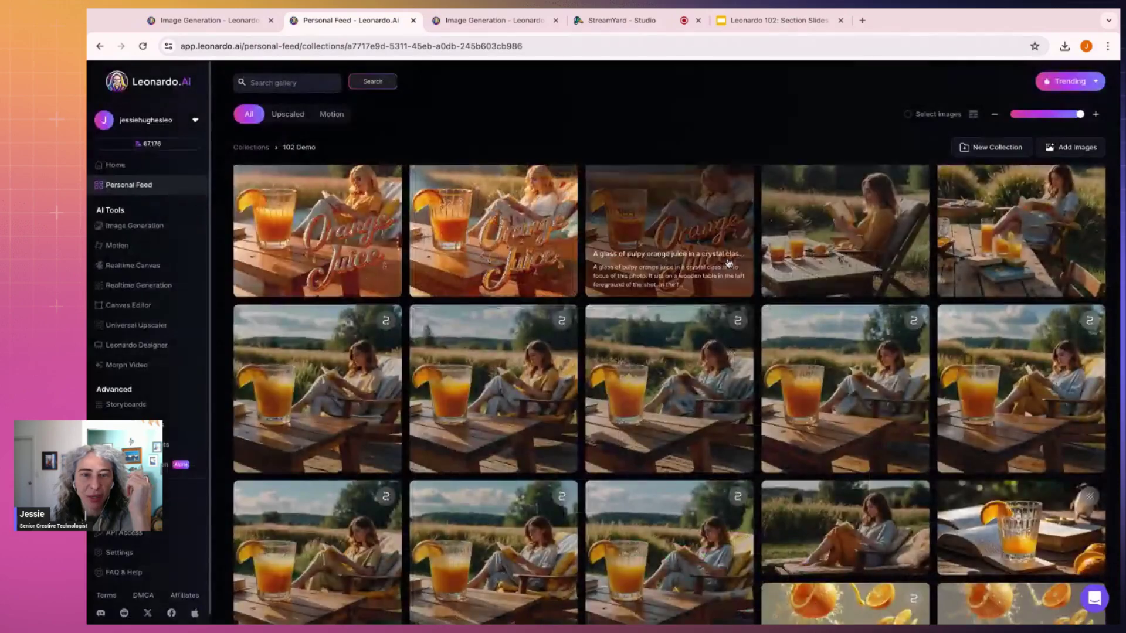
{"action": "scroll", "coordinate": [674, 264], "scroll_direction": "up", "scroll_amount": 15}
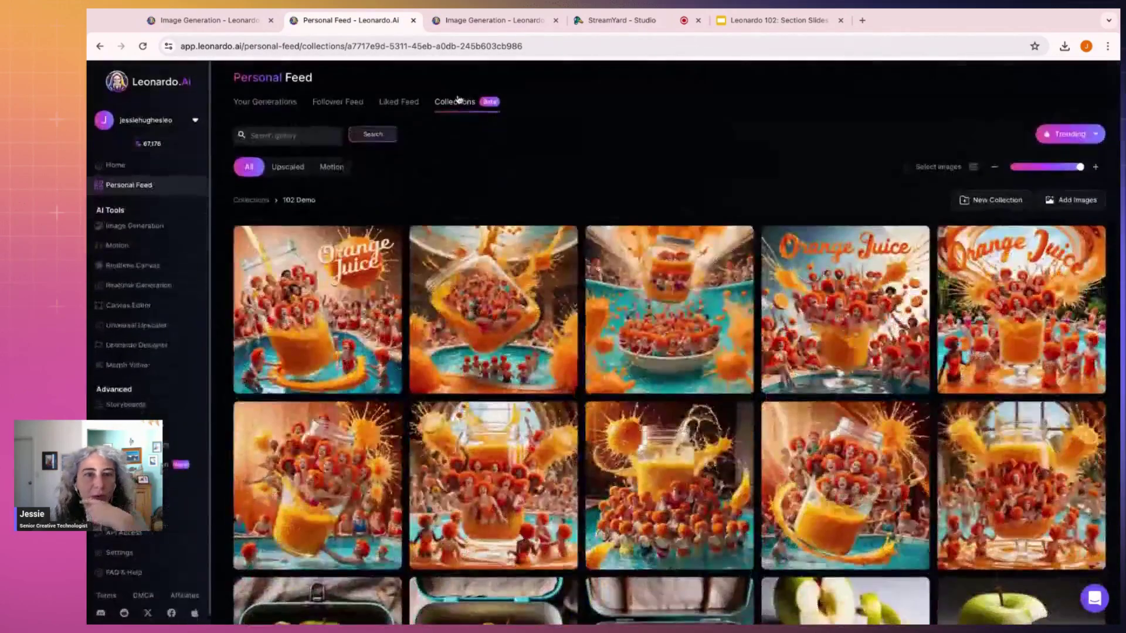
{"action": "left_click", "coordinate": [455, 101]}
{"action": "left_click", "coordinate": [479, 248]}
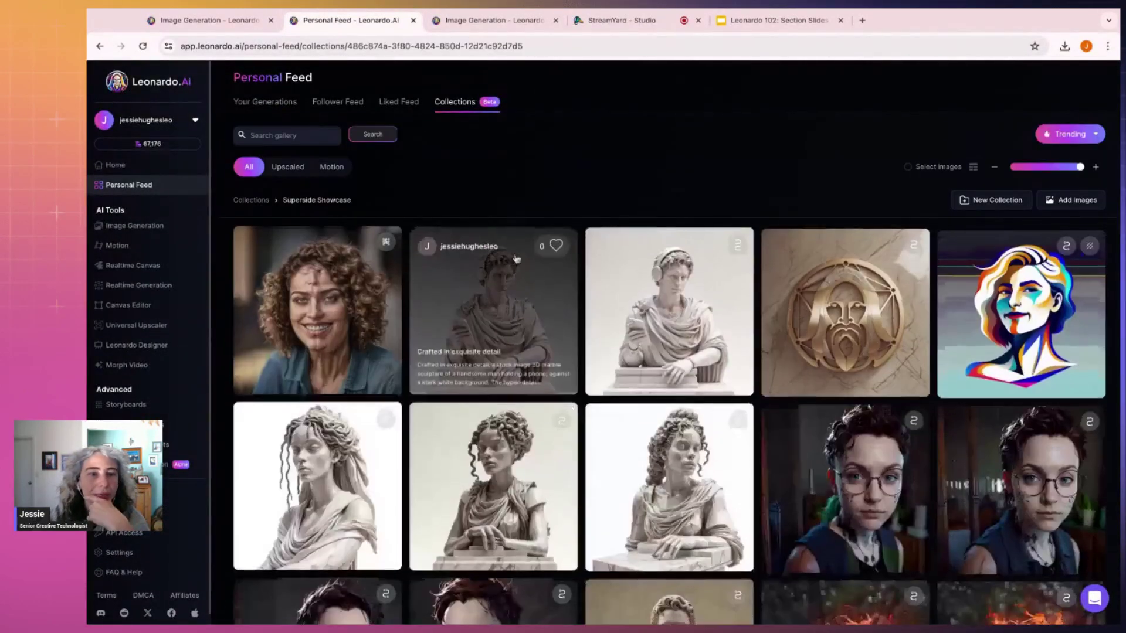
{"action": "scroll", "coordinate": [573, 293], "scroll_direction": "down", "scroll_amount": 8}
{"action": "scroll", "coordinate": [572, 311], "scroll_direction": "down", "scroll_amount": 10}
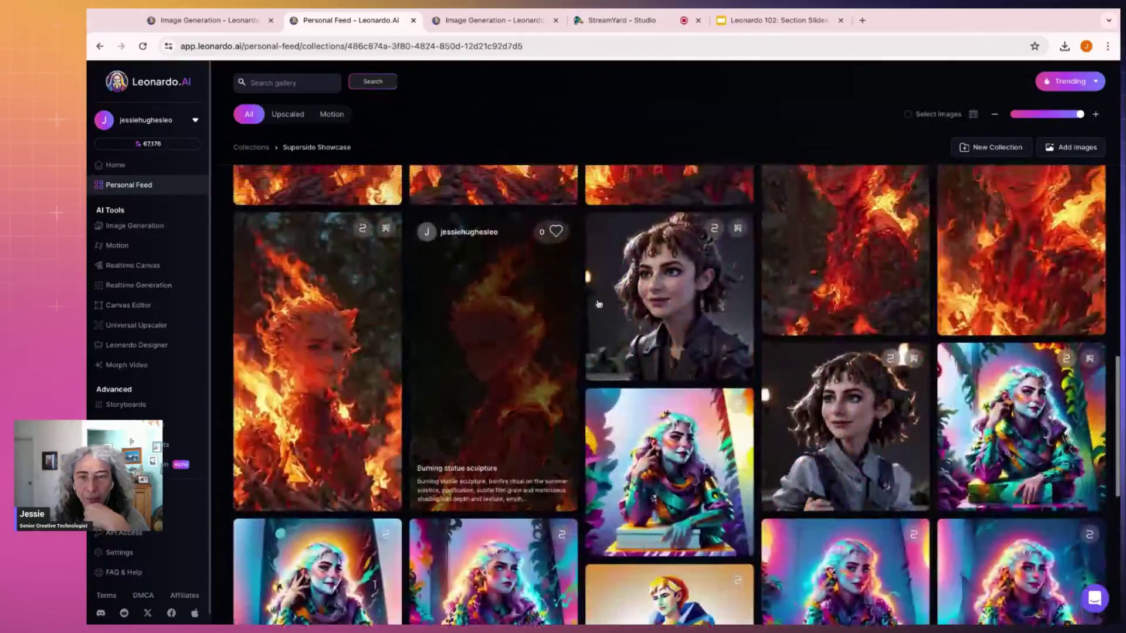
Open the curly-haired girl portrait, zoom into it, and compare it with the original version
{"action": "left_click", "coordinate": [645, 288]}
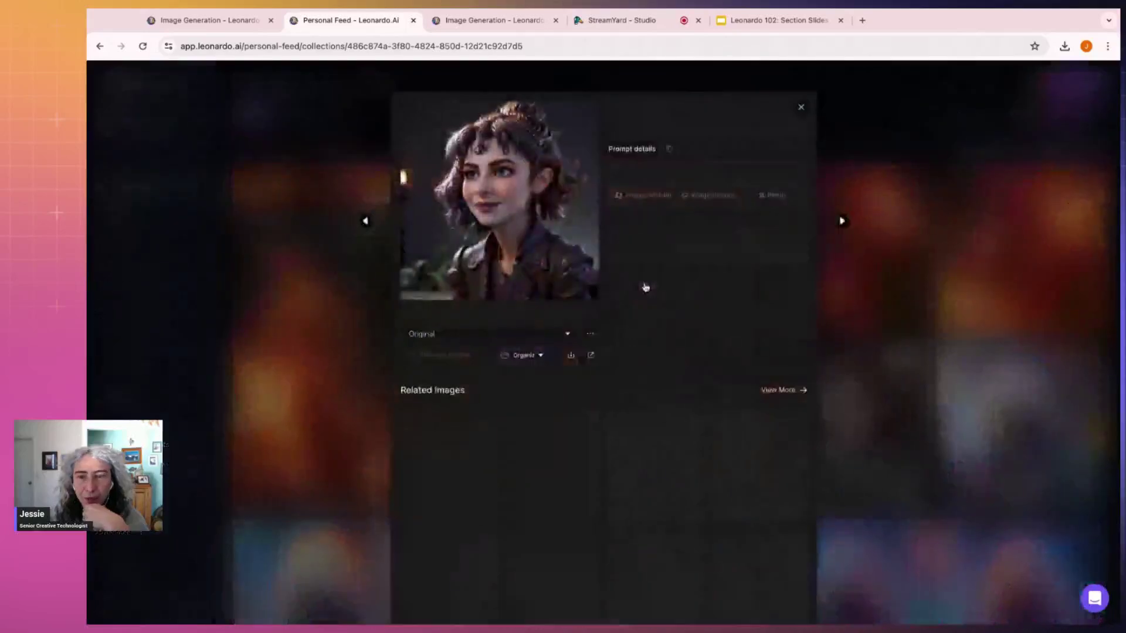
{"action": "left_click", "coordinate": [497, 197]}
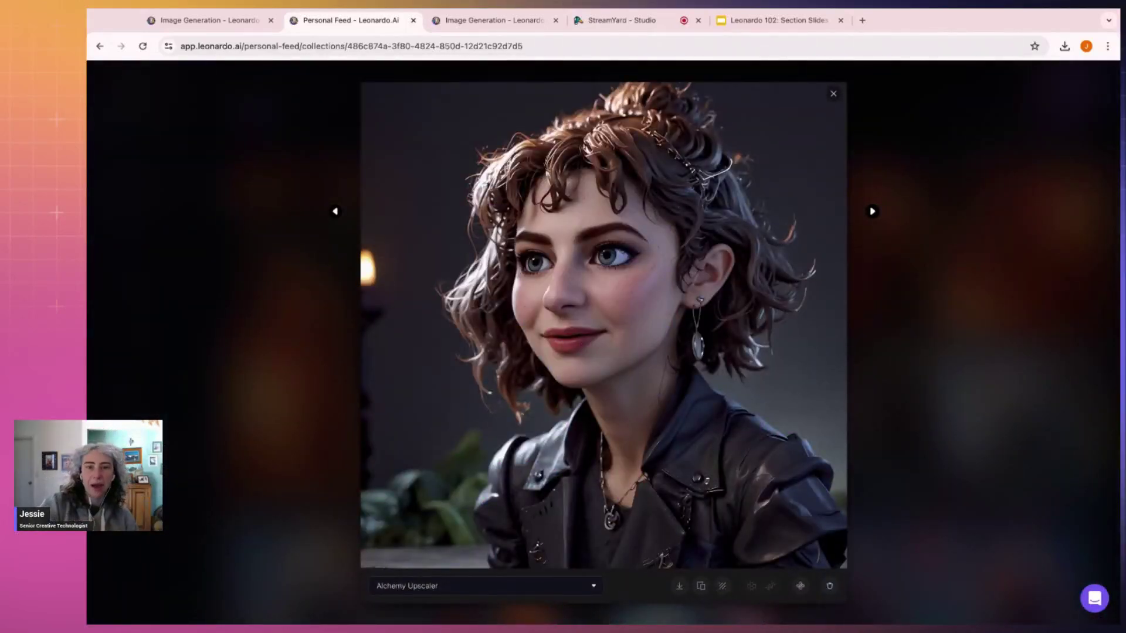
{"action": "left_click", "coordinate": [665, 319]}
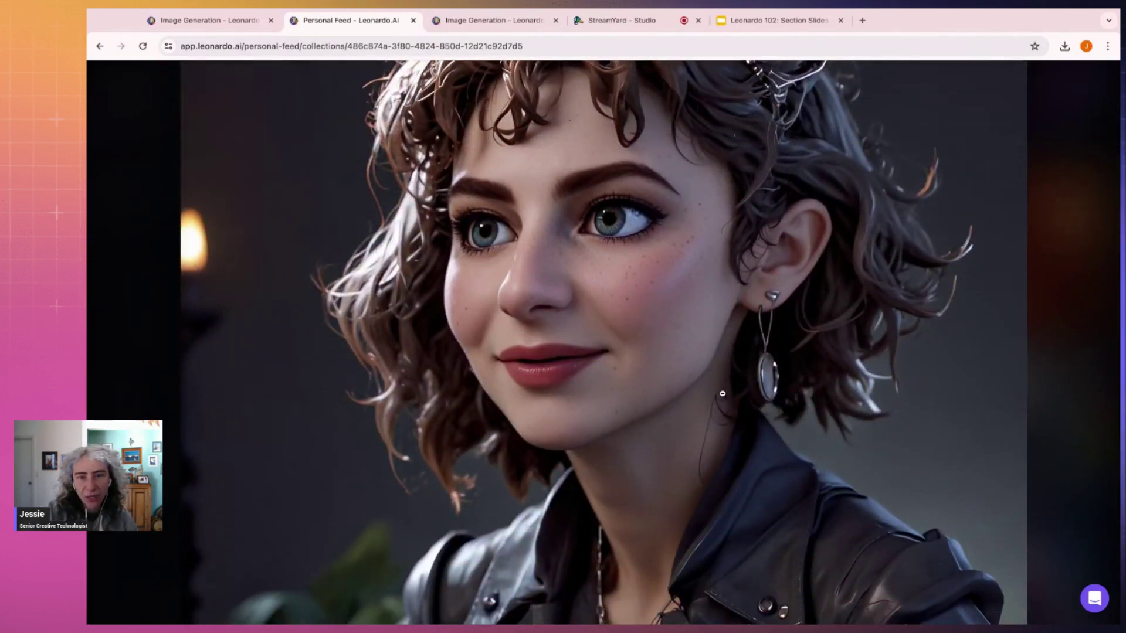
{"action": "left_click", "coordinate": [689, 289]}
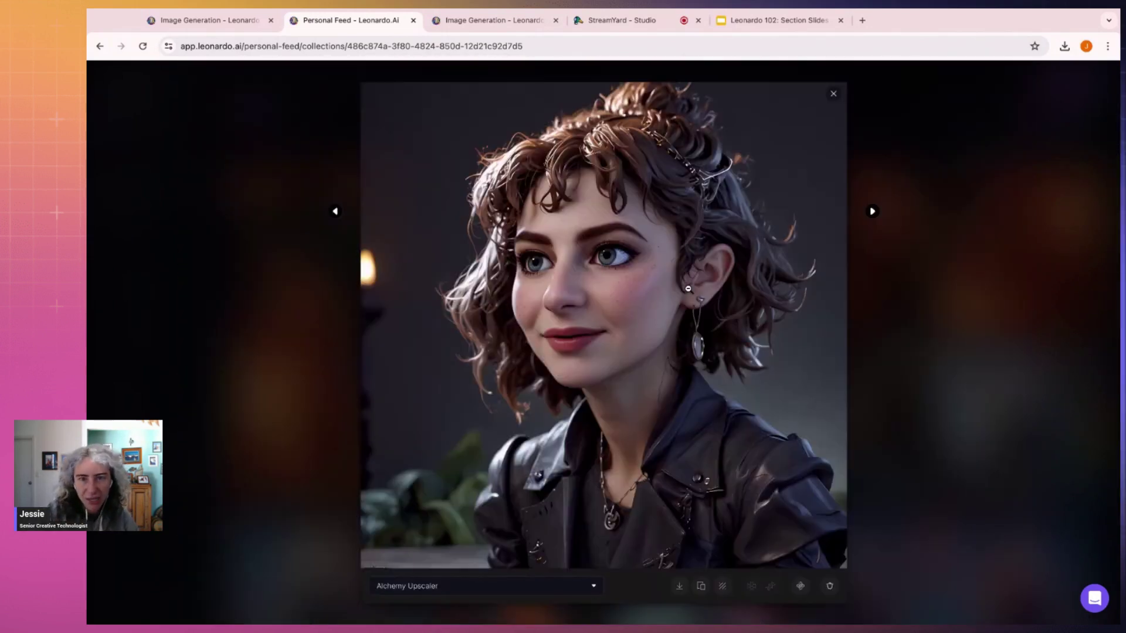
{"action": "left_click", "coordinate": [872, 211]}
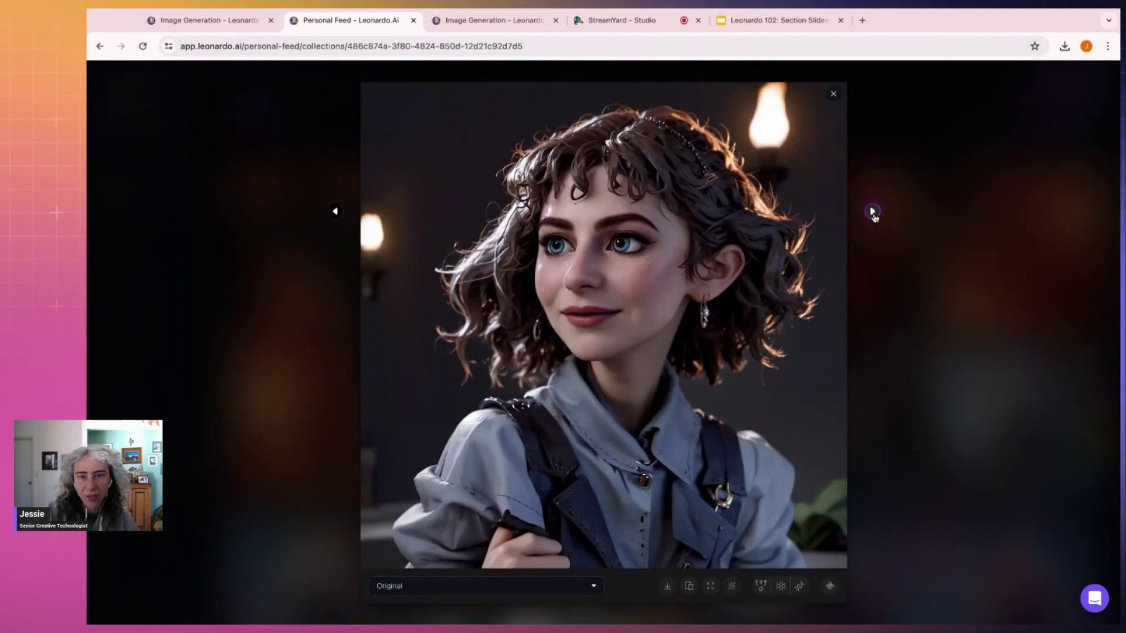
{"action": "left_click", "coordinate": [624, 225]}
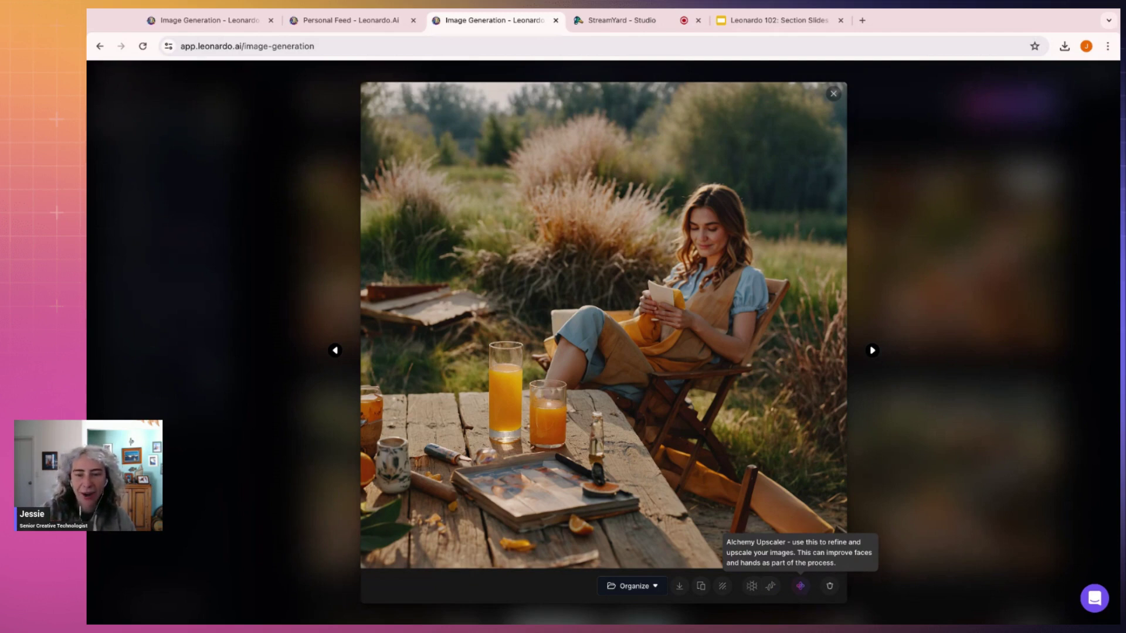
Alchemy-upscale the woman-in-apron image and download it
{"action": "left_click", "coordinate": [800, 586]}
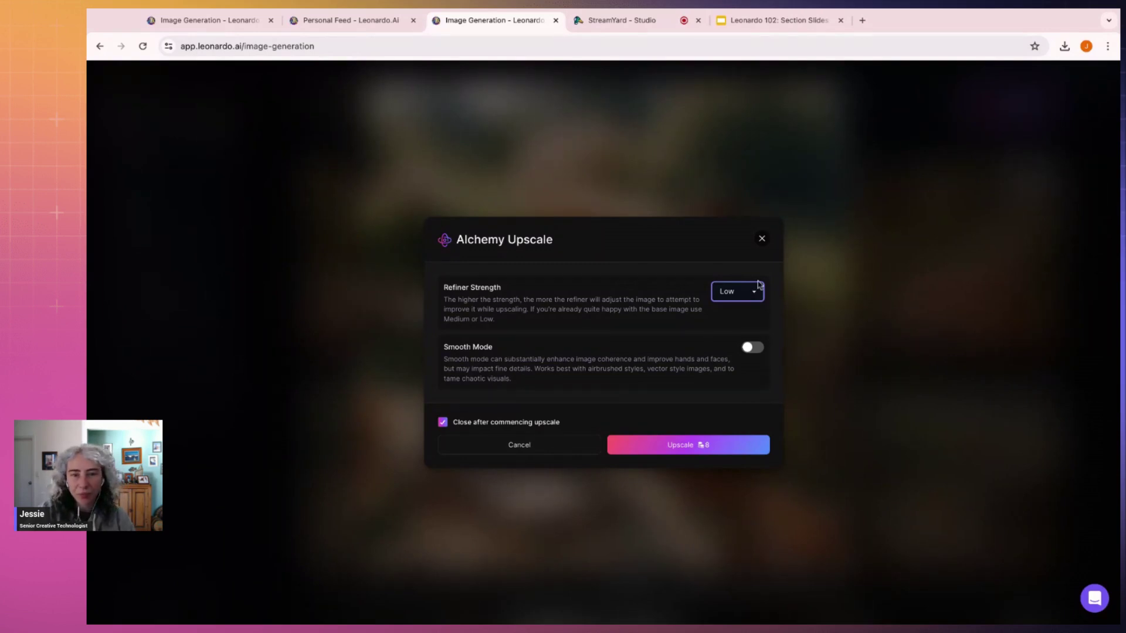
{"action": "left_click", "coordinate": [716, 444]}
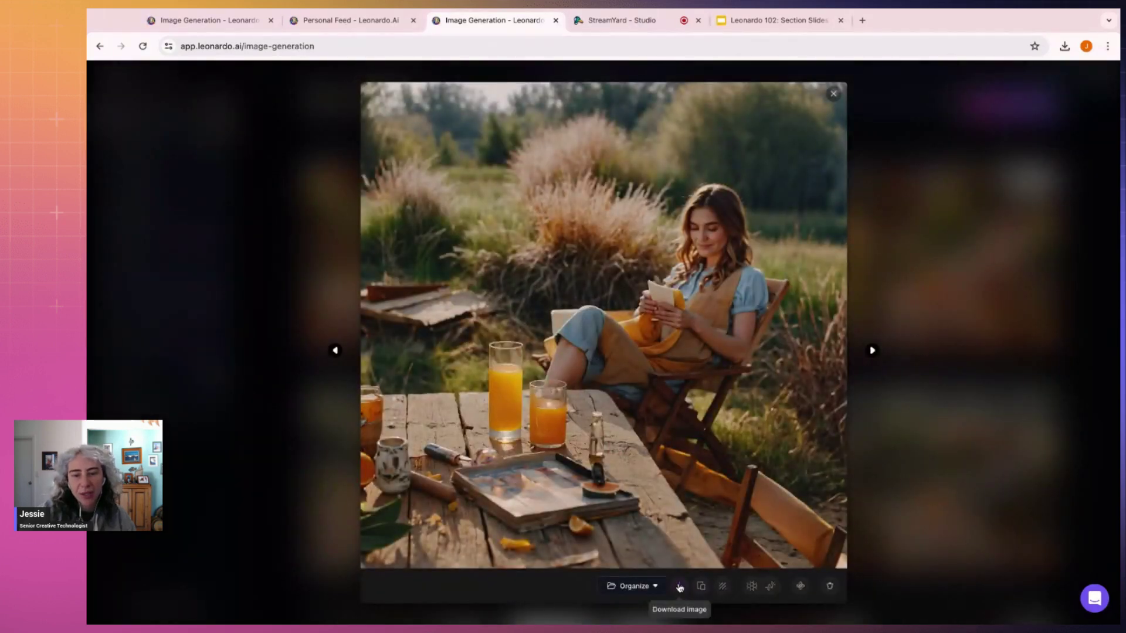
{"action": "left_click", "coordinate": [679, 586]}
Close the image viewer and go from the first Image Generation tab to the home page
{"action": "left_click", "coordinate": [1000, 457]}
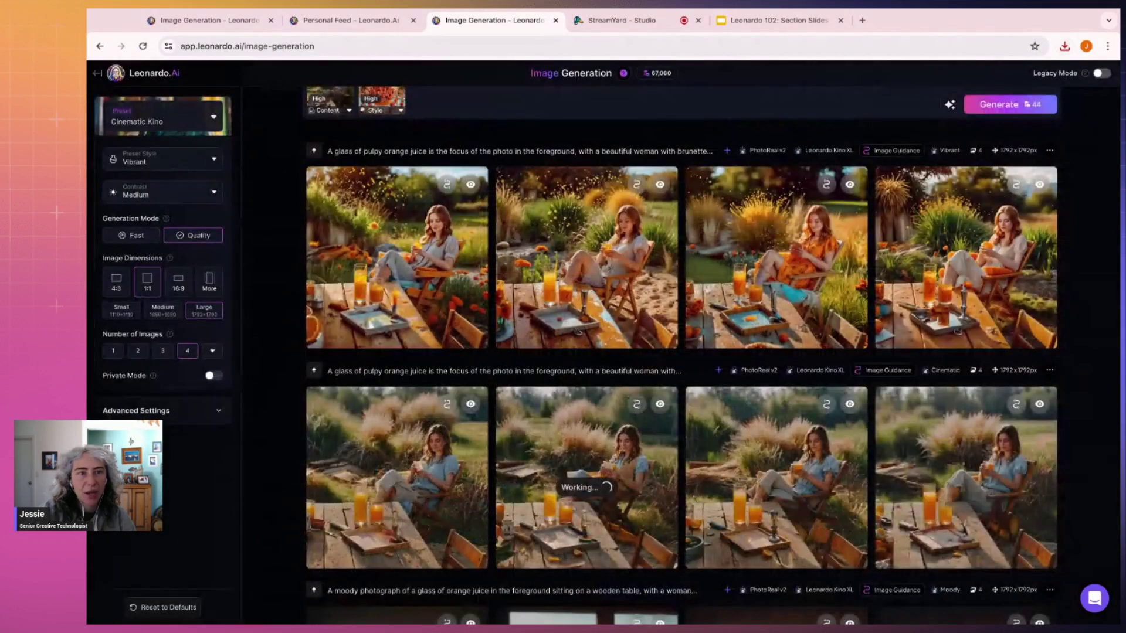
{"action": "left_click", "coordinate": [176, 20]}
{"action": "left_click", "coordinate": [134, 73]}
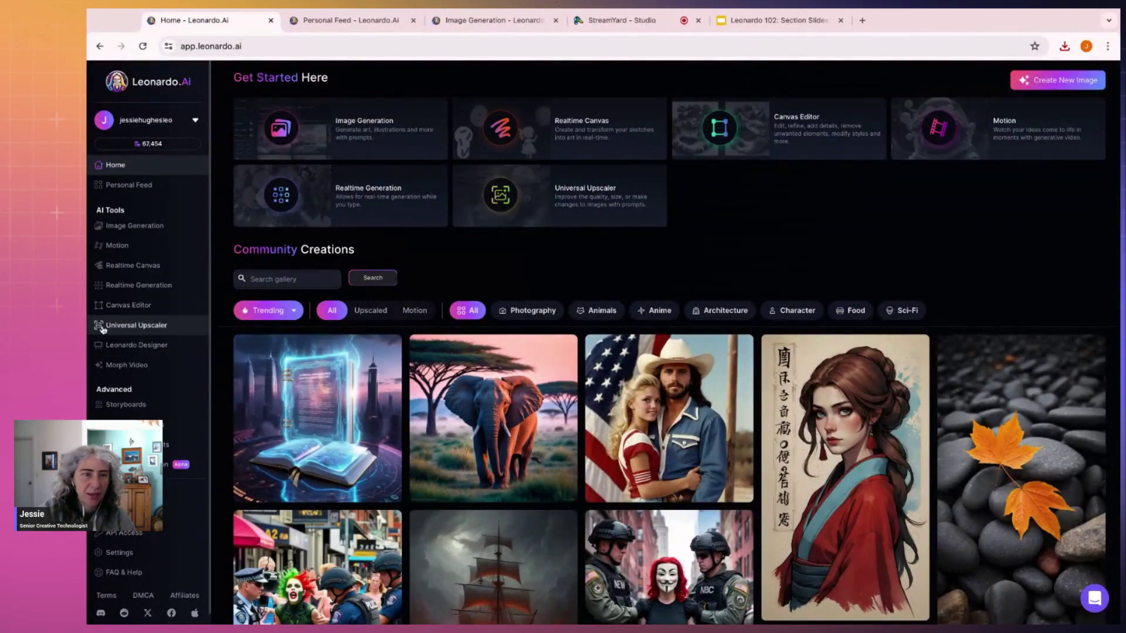
{"action": "left_click", "coordinate": [155, 325]}
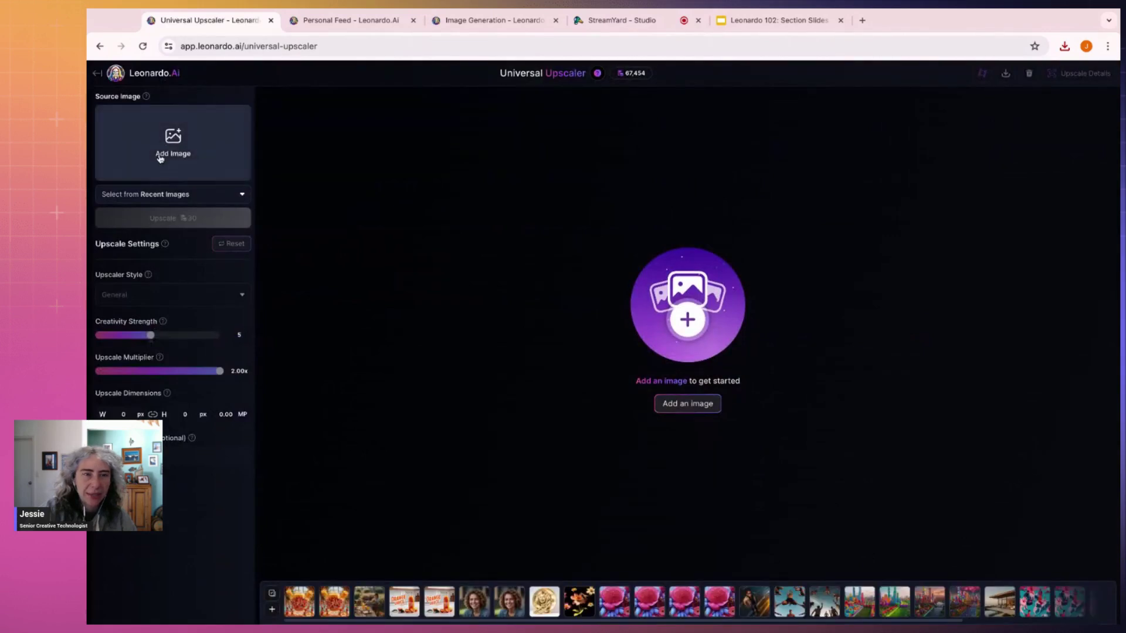
{"action": "left_click", "coordinate": [173, 138]}
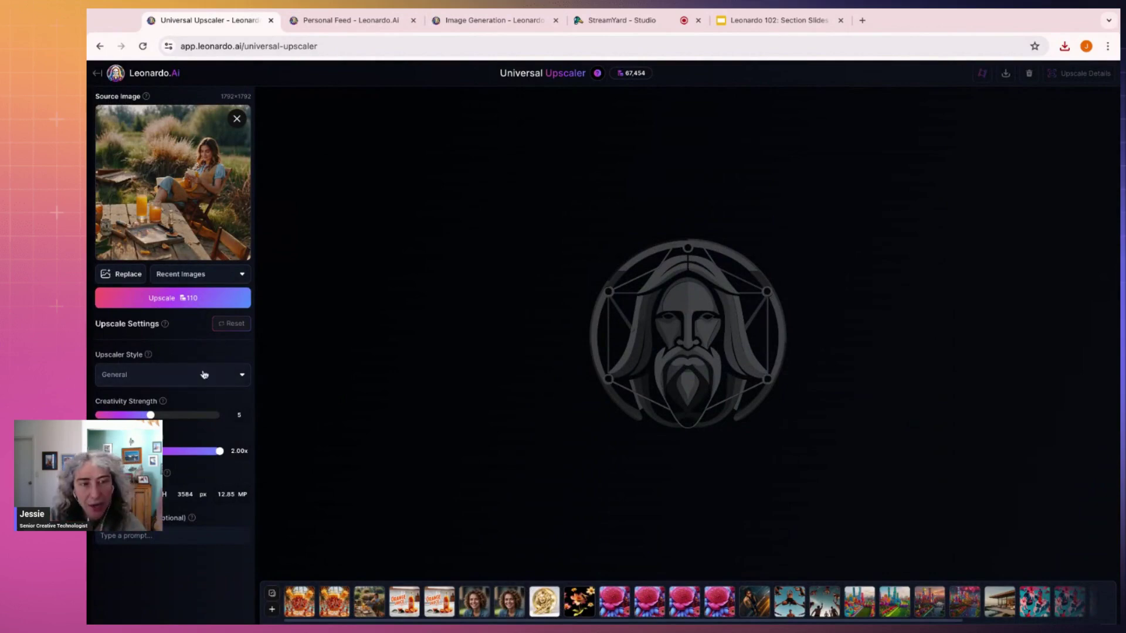
{"action": "left_click", "coordinate": [500, 18]}
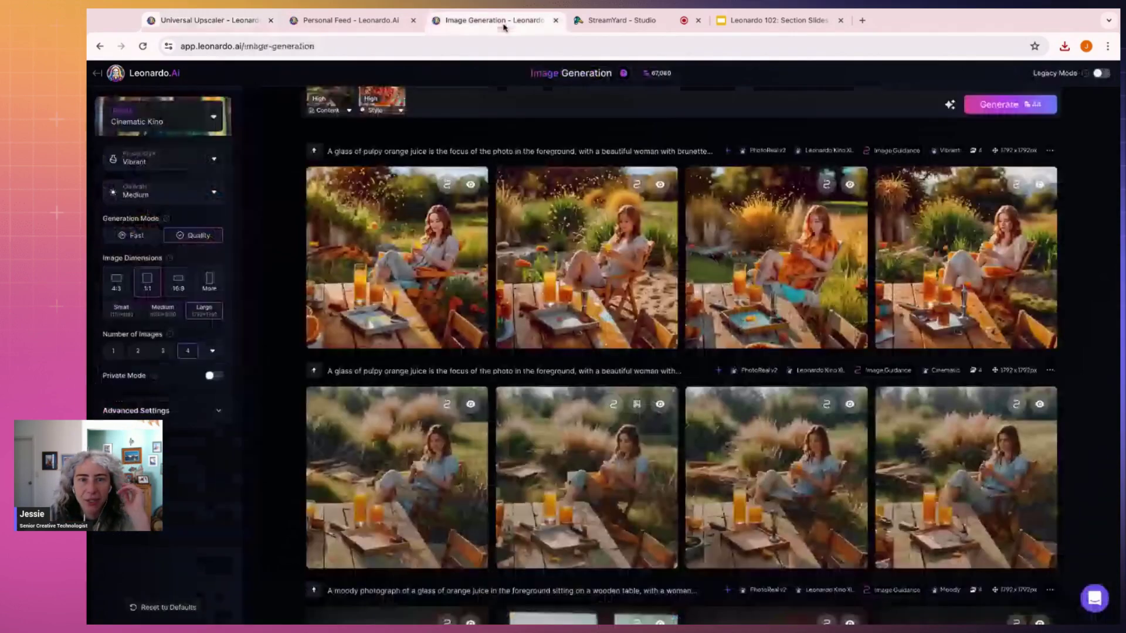
{"action": "left_click", "coordinate": [839, 477]}
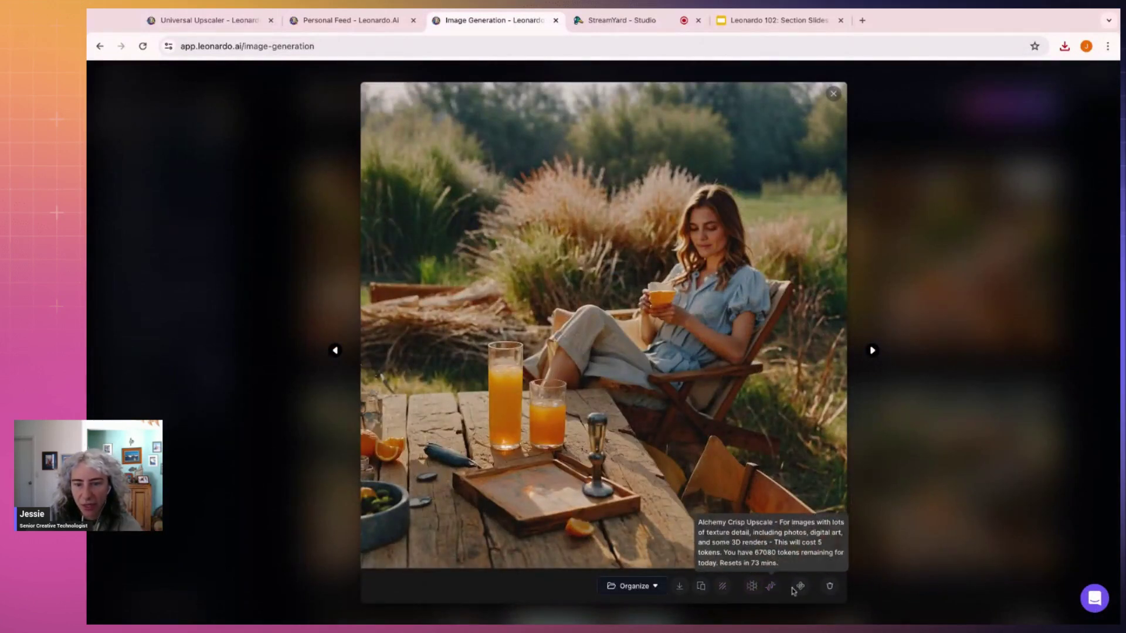
{"action": "left_click", "coordinate": [223, 17]}
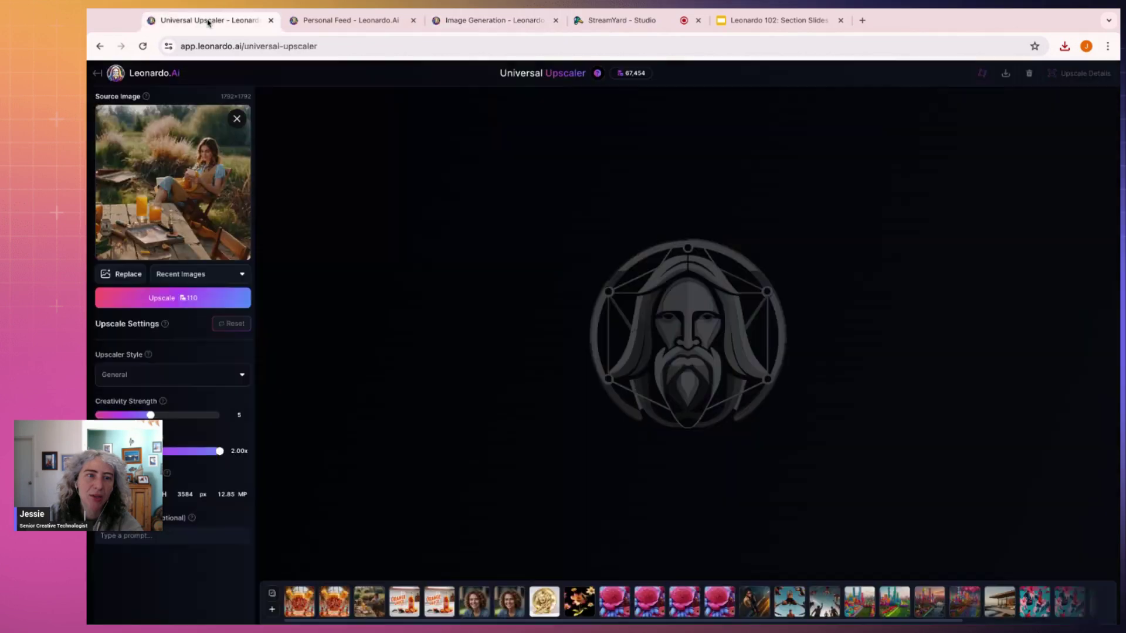
Pick Cinematic as the Universal Upscaler style and load the curly-haired portrait upscale
{"action": "left_click", "coordinate": [184, 386]}
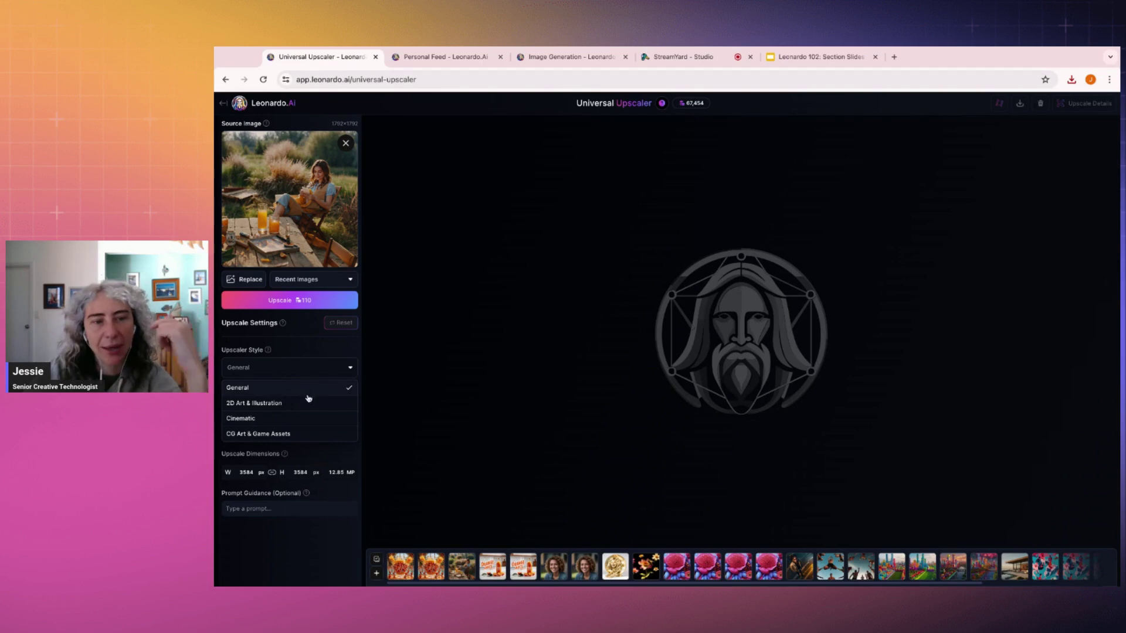
{"action": "left_click", "coordinate": [296, 420]}
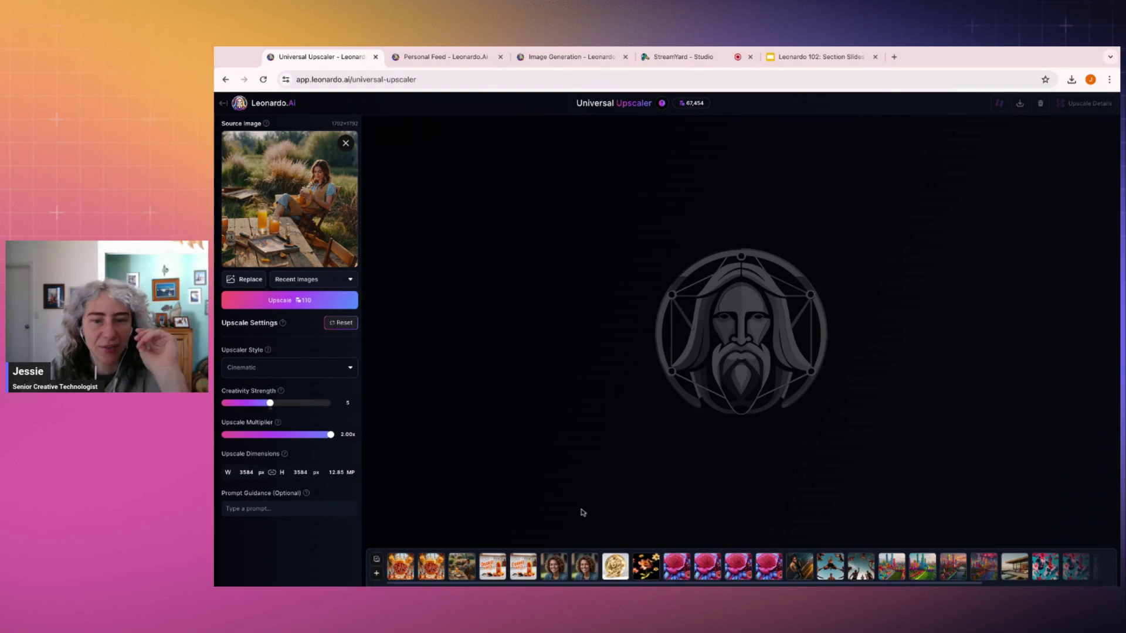
{"action": "left_click", "coordinate": [583, 568]}
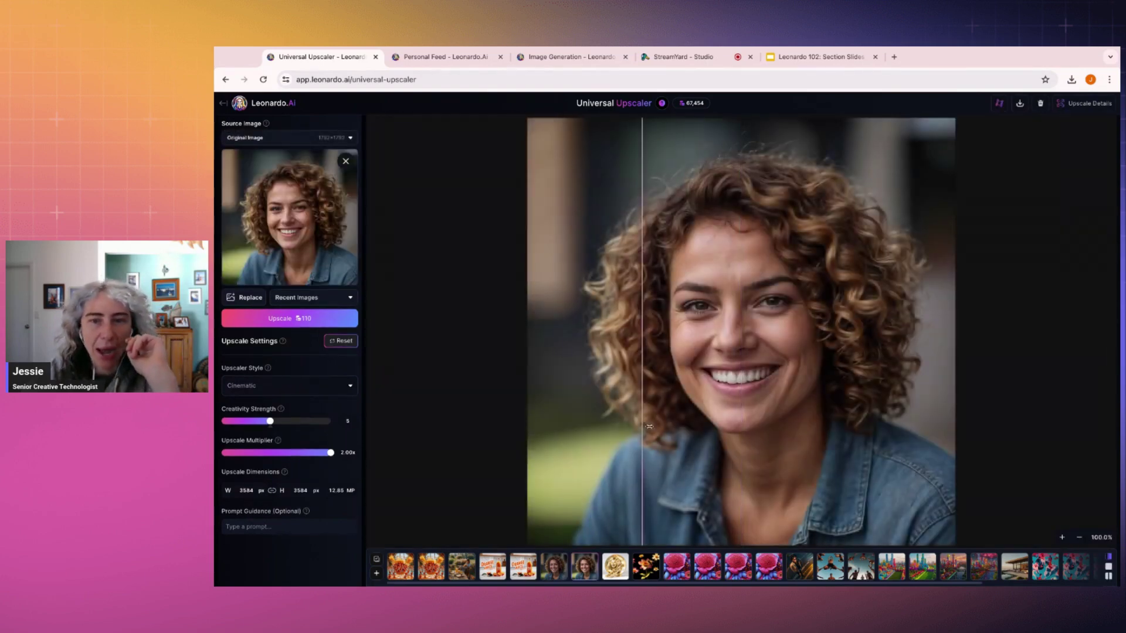
Browse three earlier upscale results, including the orange-juice splash, then remove the current source image
{"action": "left_click", "coordinate": [553, 566]}
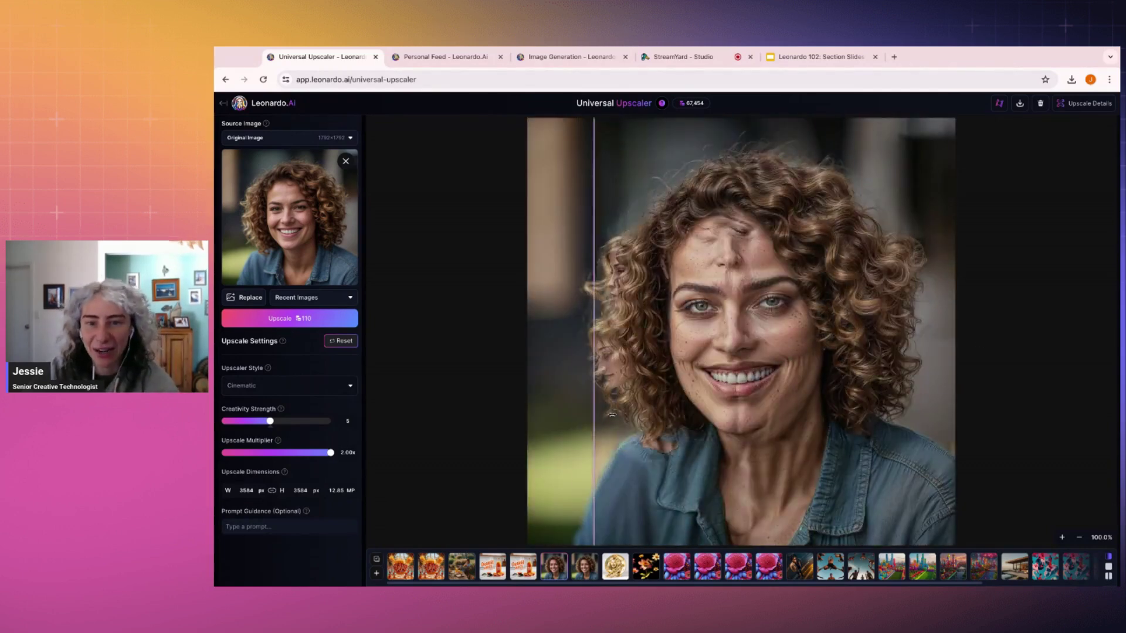
{"action": "left_click", "coordinate": [579, 569]}
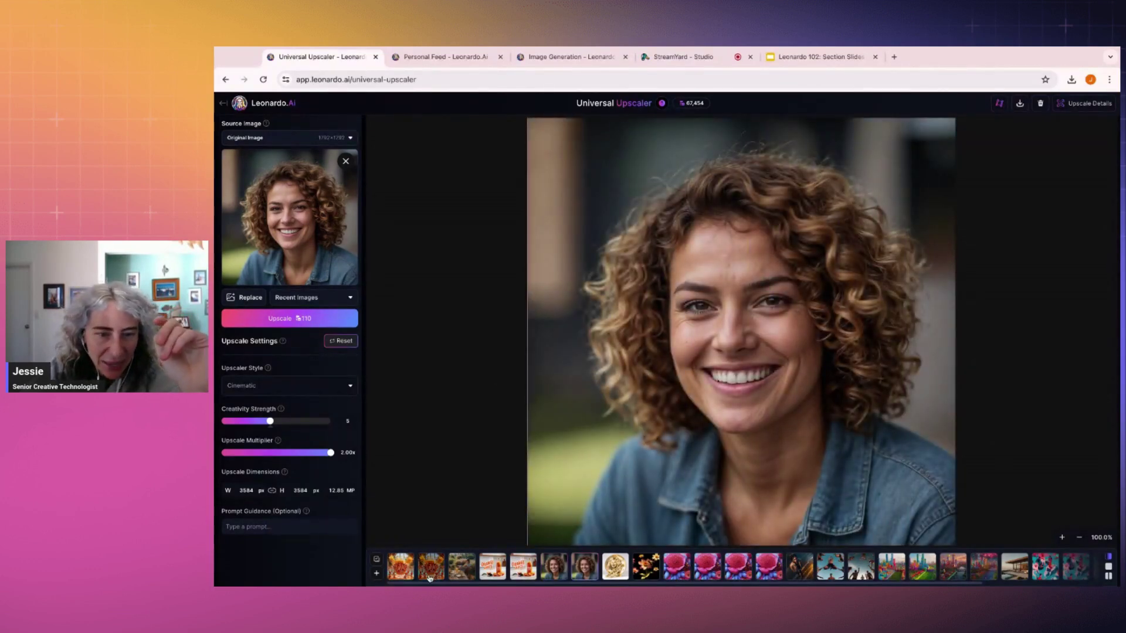
{"action": "left_click", "coordinate": [431, 572]}
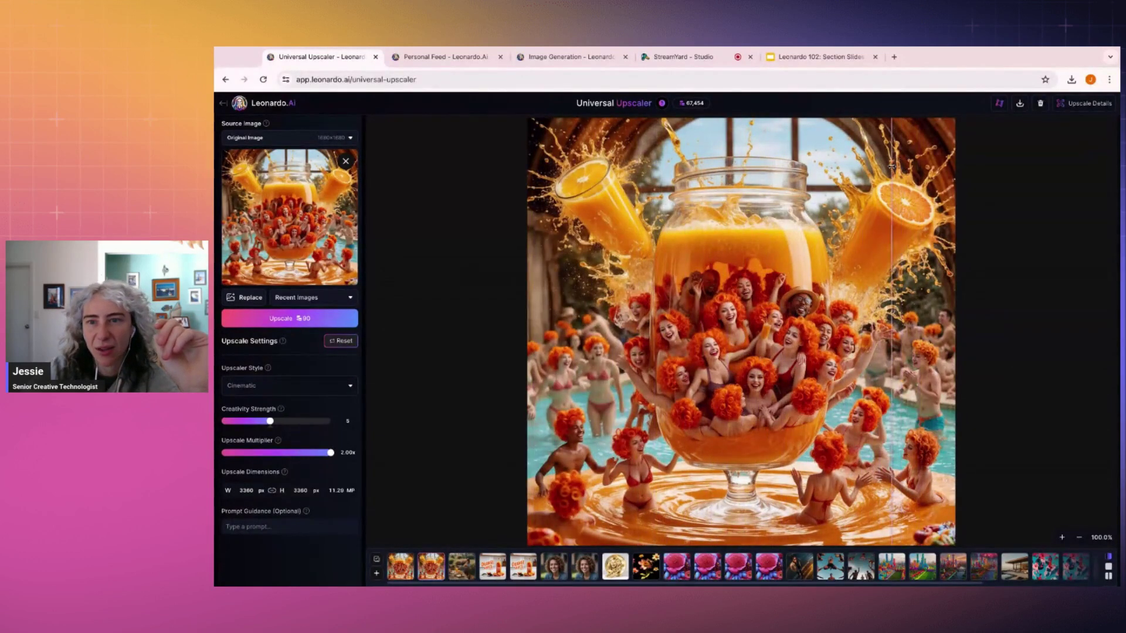
{"action": "scroll", "coordinate": [903, 161], "scroll_direction": "up", "scroll_amount": 5}
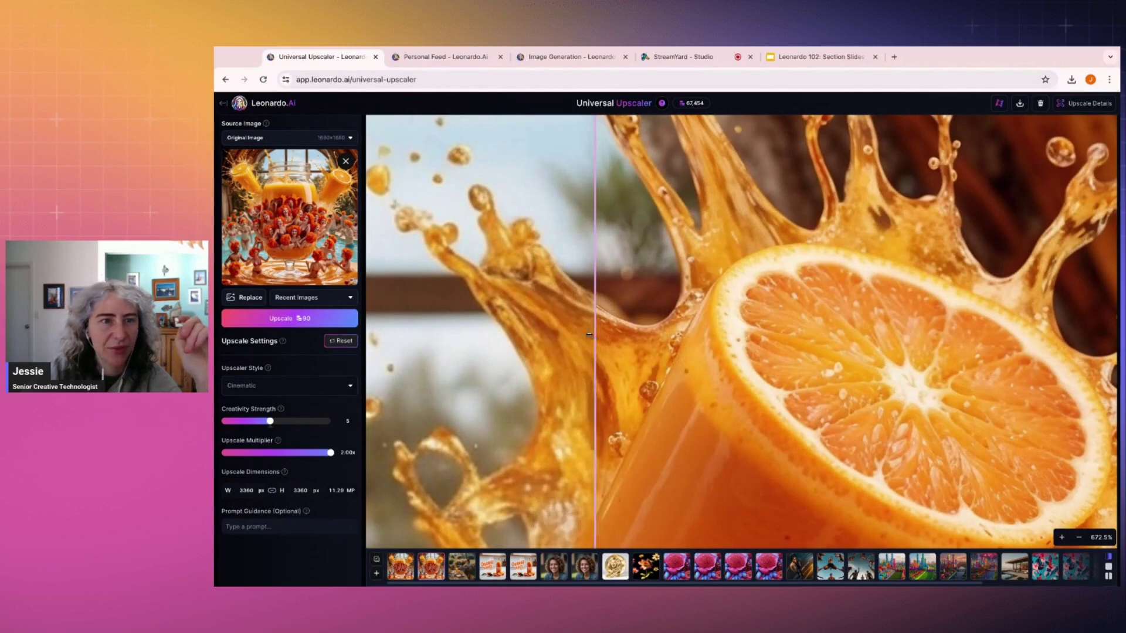
{"action": "left_click", "coordinate": [345, 160]}
Pick the first uploaded image as the source and start the Cinematic upscale
{"action": "left_click", "coordinate": [315, 170]}
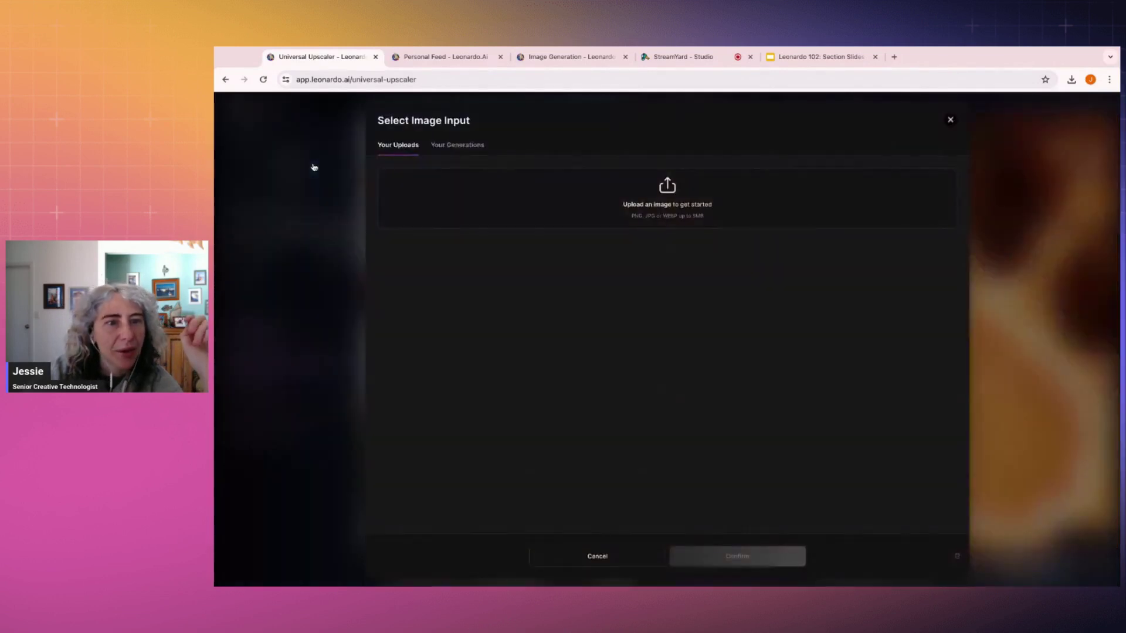
{"action": "left_click", "coordinate": [499, 311]}
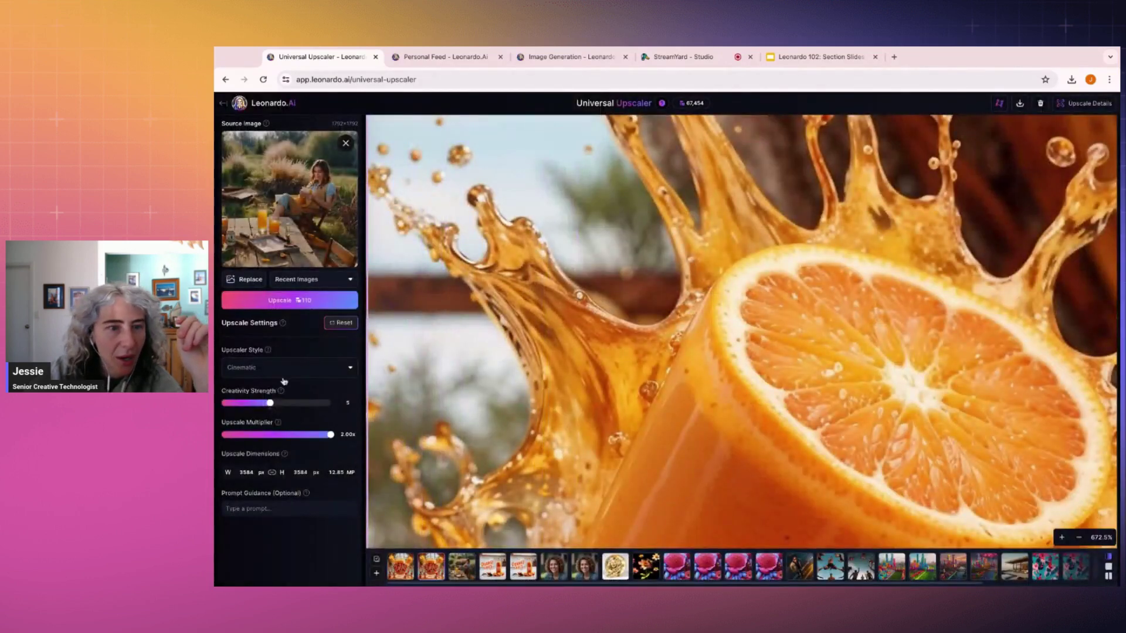
{"action": "left_click", "coordinate": [290, 300]}
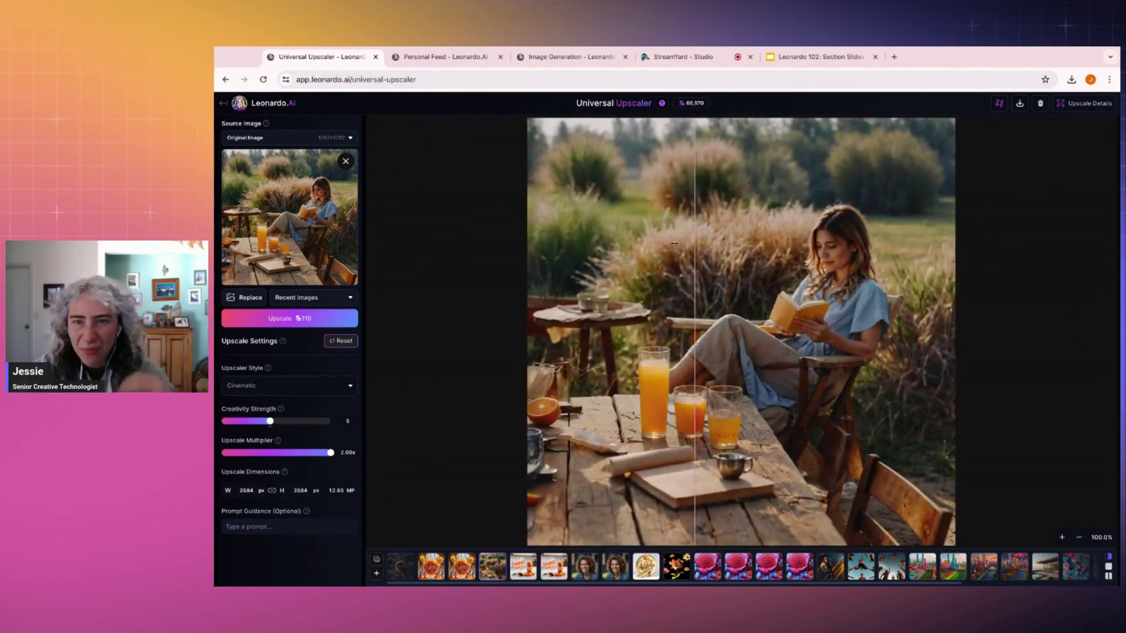
Zoom in and out on the upscaled result to compare it against the original
{"action": "scroll", "coordinate": [890, 285], "scroll_direction": "up", "scroll_amount": 5}
{"action": "scroll", "coordinate": [890, 285], "scroll_direction": "down", "scroll_amount": 5}
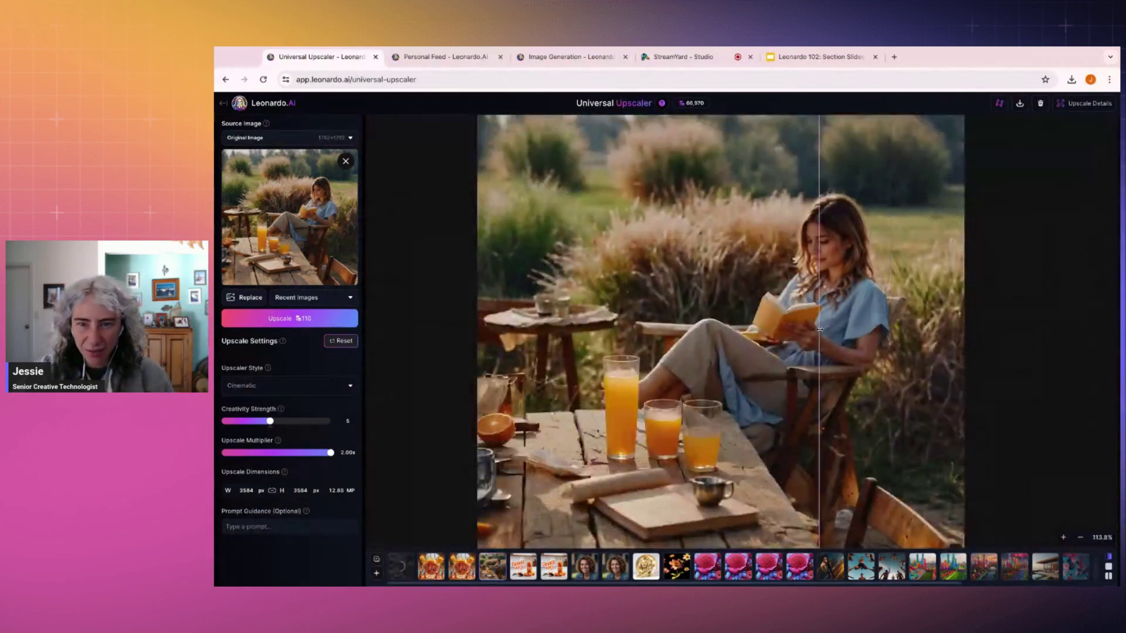
{"action": "scroll", "coordinate": [835, 329], "scroll_direction": "up", "scroll_amount": 10}
{"action": "scroll", "coordinate": [835, 328], "scroll_direction": "down", "scroll_amount": 10}
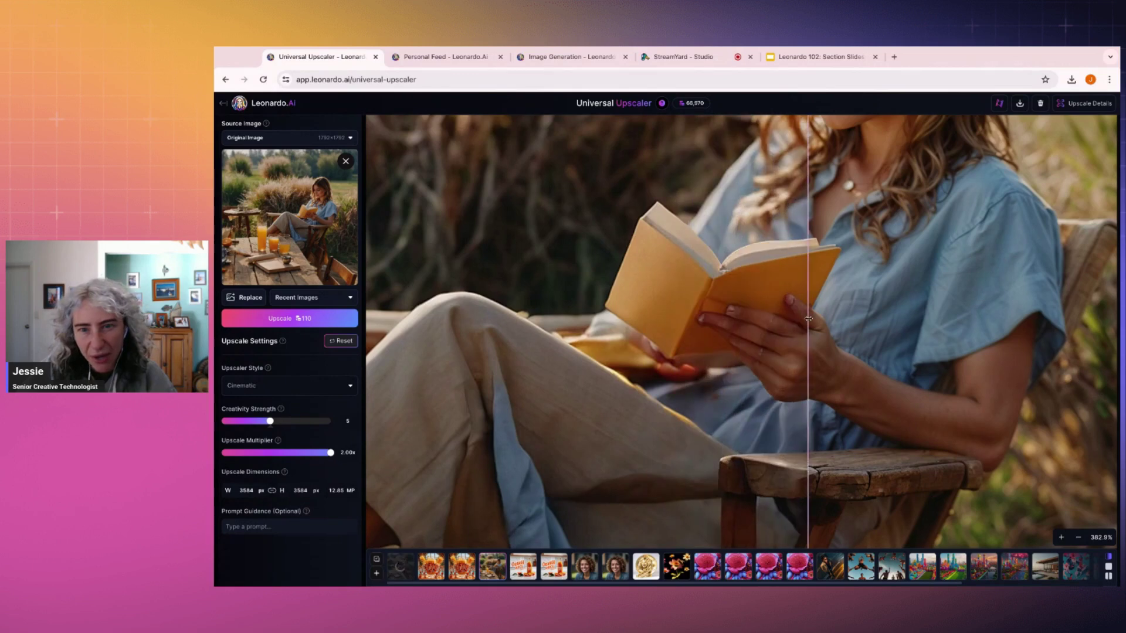
{"action": "scroll", "coordinate": [807, 319], "scroll_direction": "up", "scroll_amount": 8}
{"action": "scroll", "coordinate": [809, 319], "scroll_direction": "down", "scroll_amount": 4}
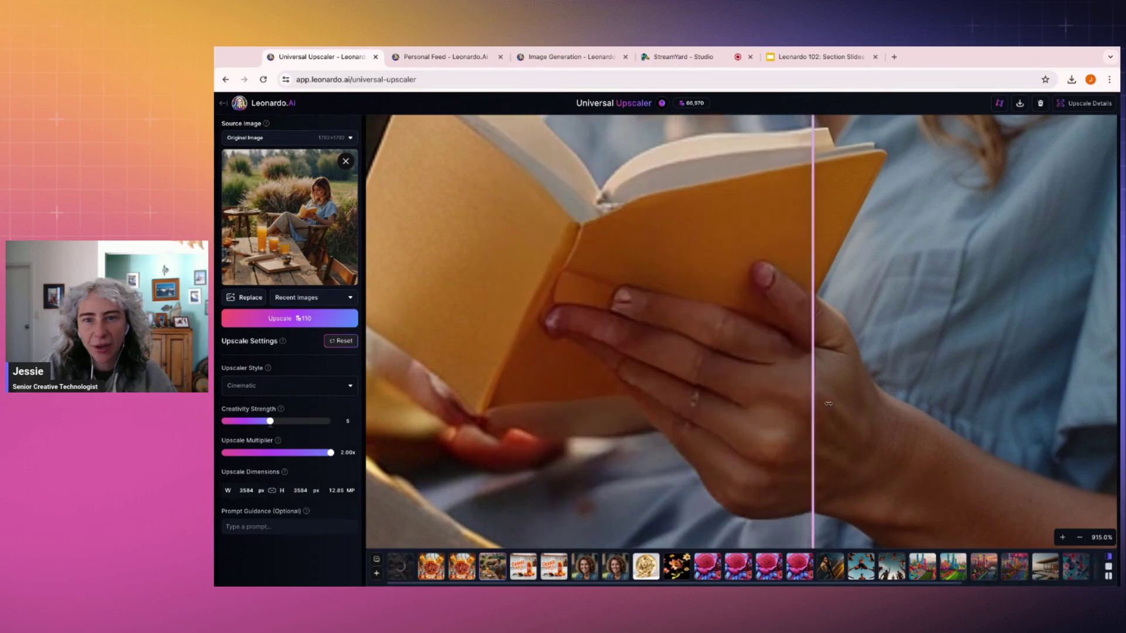
{"action": "scroll", "coordinate": [496, 492], "scroll_direction": "down", "scroll_amount": 10}
{"action": "scroll", "coordinate": [567, 297], "scroll_direction": "up", "scroll_amount": 10}
{"action": "scroll", "coordinate": [567, 297], "scroll_direction": "down", "scroll_amount": 10}
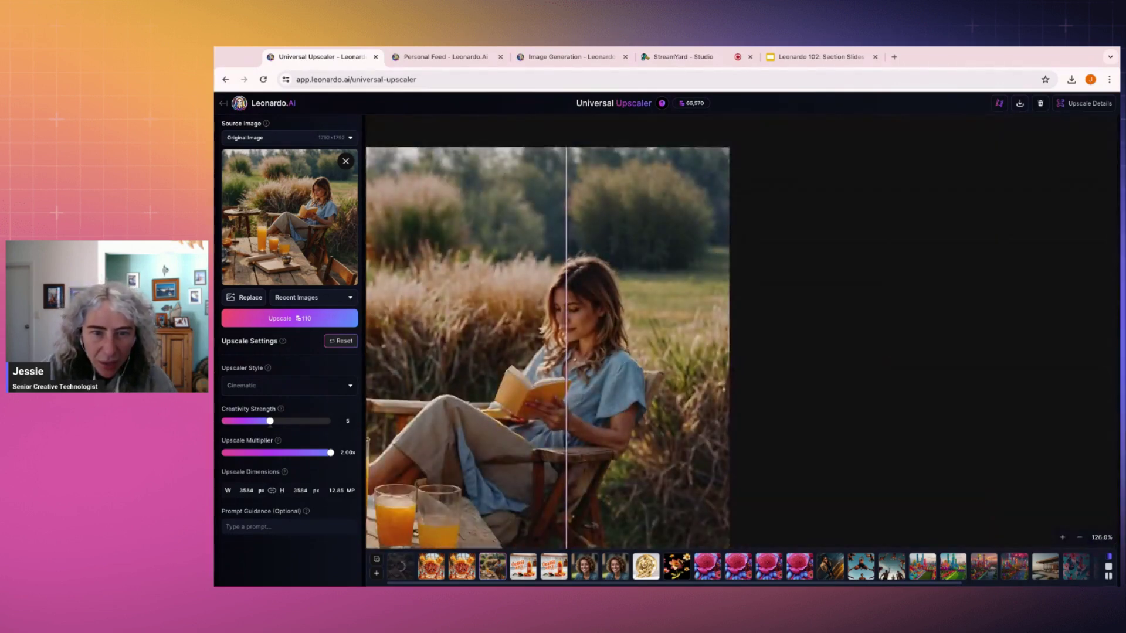
{"action": "scroll", "coordinate": [567, 297], "scroll_direction": "up", "scroll_amount": 7}
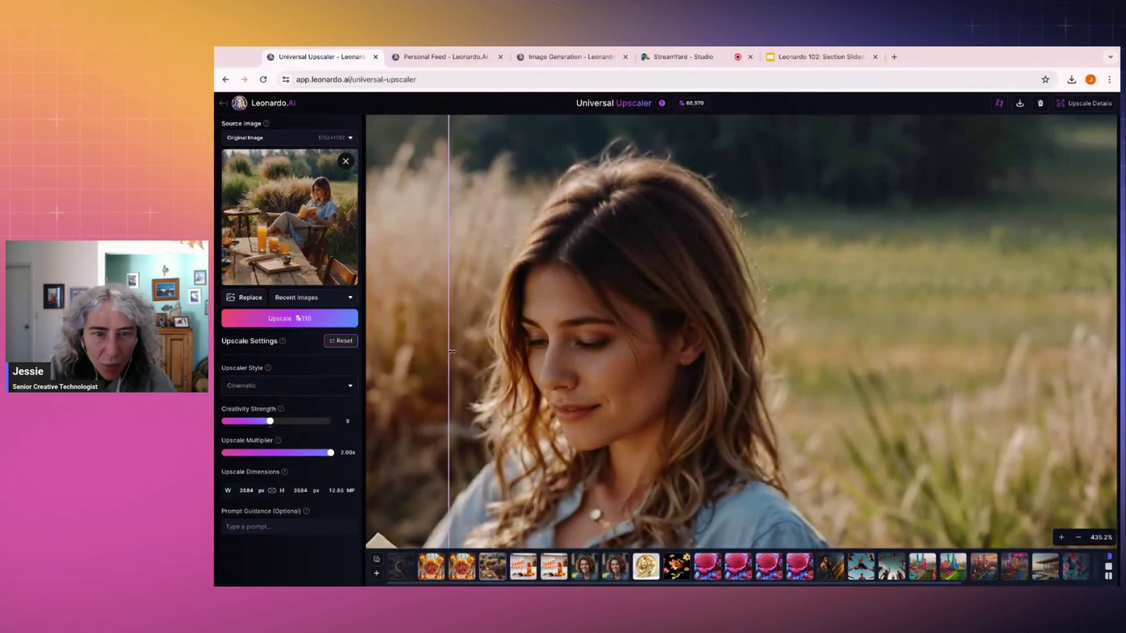
{"action": "scroll", "coordinate": [486, 361], "scroll_direction": "up", "scroll_amount": 10}
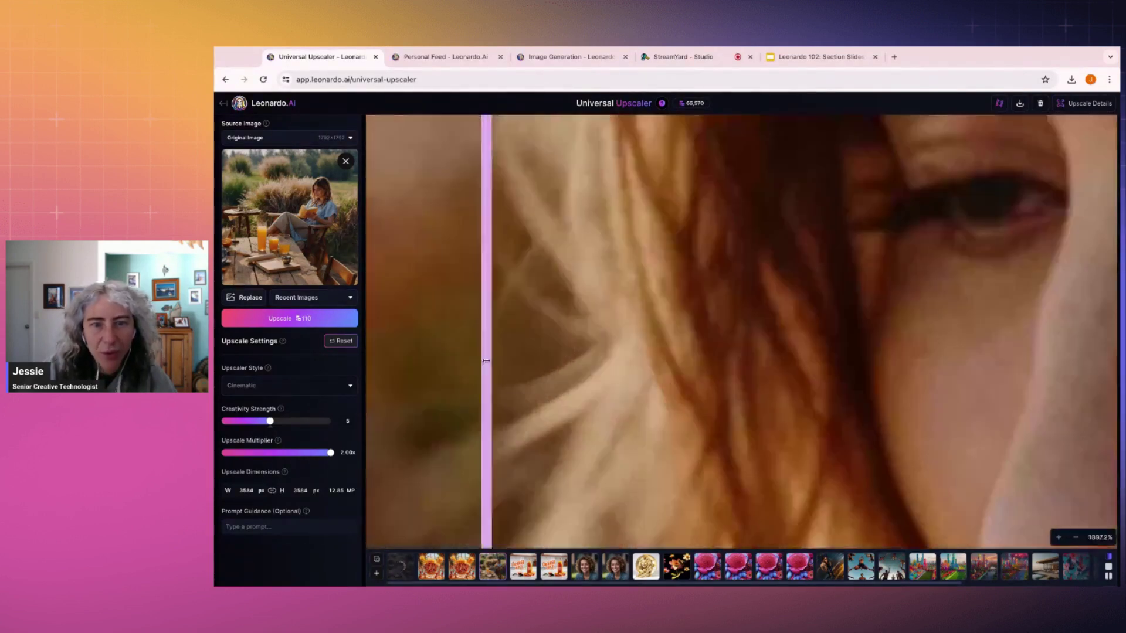
{"action": "scroll", "coordinate": [486, 360], "scroll_direction": "down", "scroll_amount": 10}
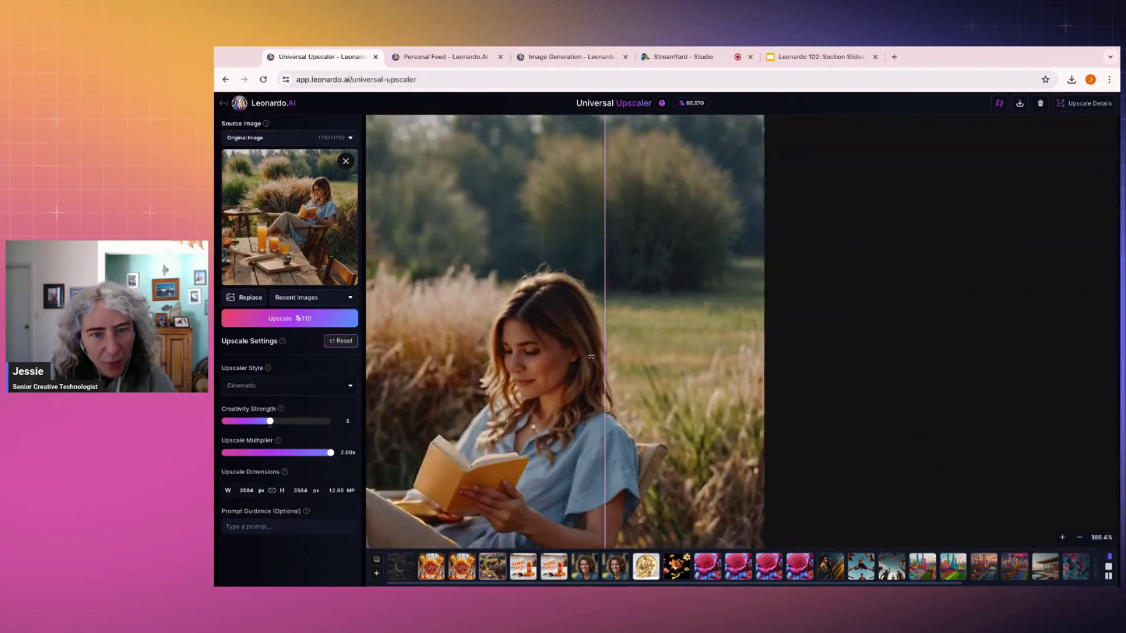
{"action": "scroll", "coordinate": [557, 385], "scroll_direction": "down", "scroll_amount": 3}
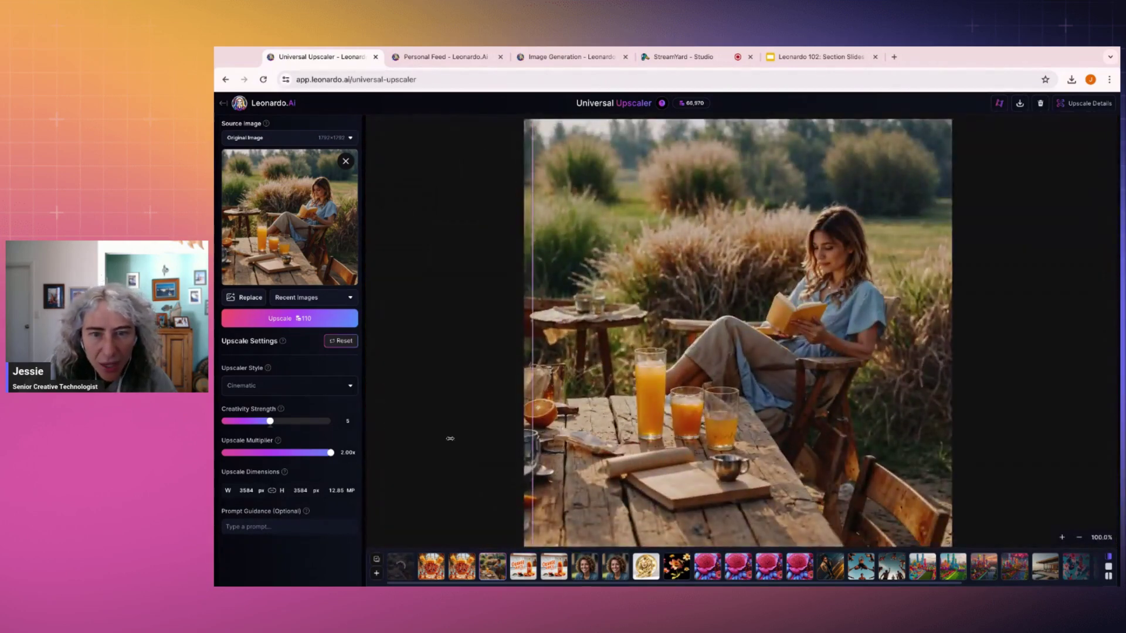
{"action": "scroll", "coordinate": [577, 392], "scroll_direction": "up", "scroll_amount": 5}
{"action": "scroll", "coordinate": [581, 390], "scroll_direction": "down", "scroll_amount": 3}
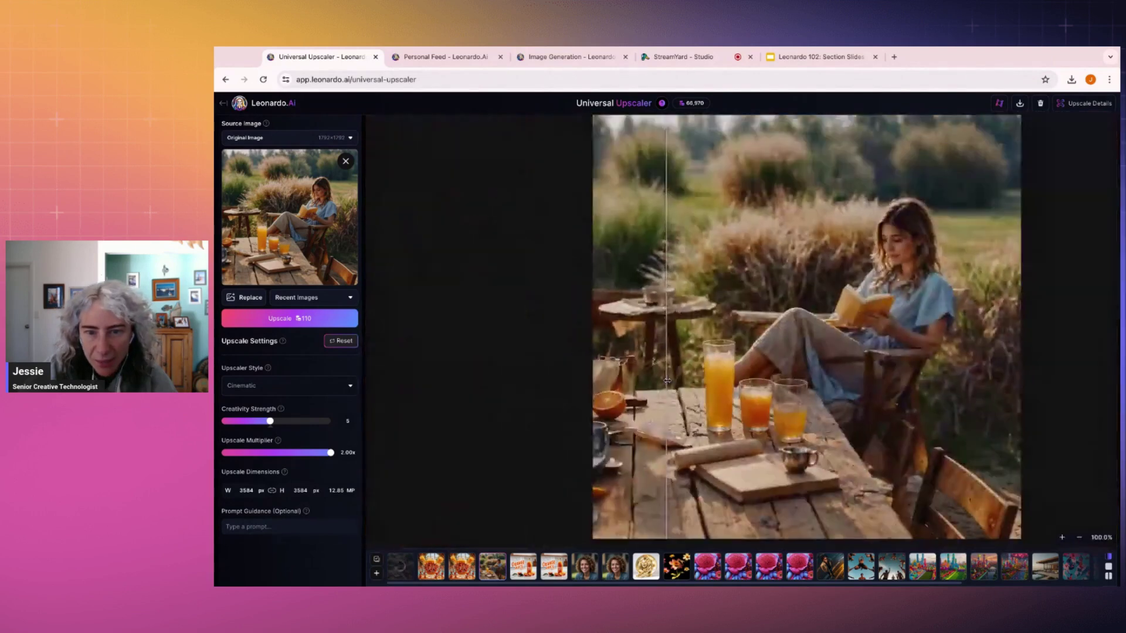
{"action": "scroll", "coordinate": [667, 381], "scroll_direction": "up", "scroll_amount": 3}
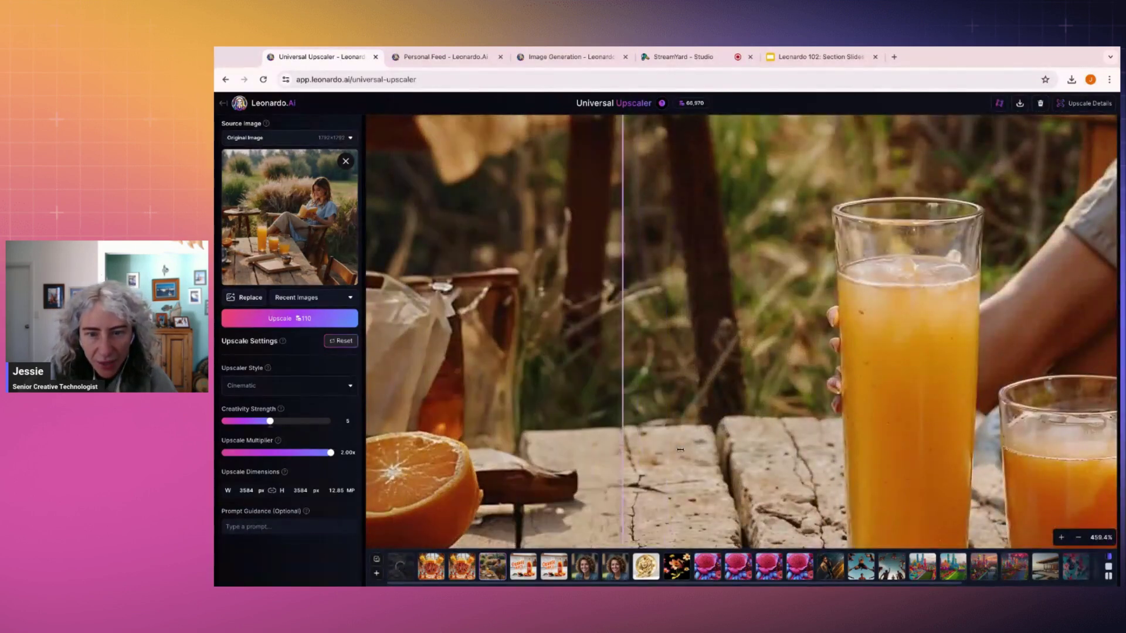
{"action": "scroll", "coordinate": [709, 269], "scroll_direction": "down", "scroll_amount": 5}
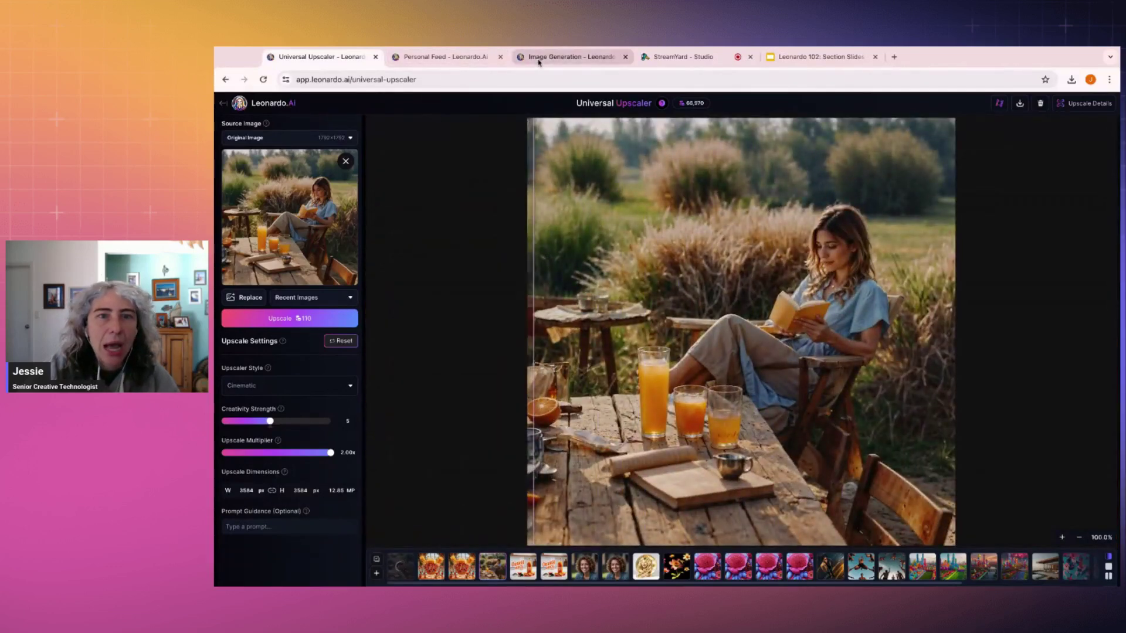
Return to the Image Generation gallery and close the enlarged image view
{"action": "left_click", "coordinate": [567, 57]}
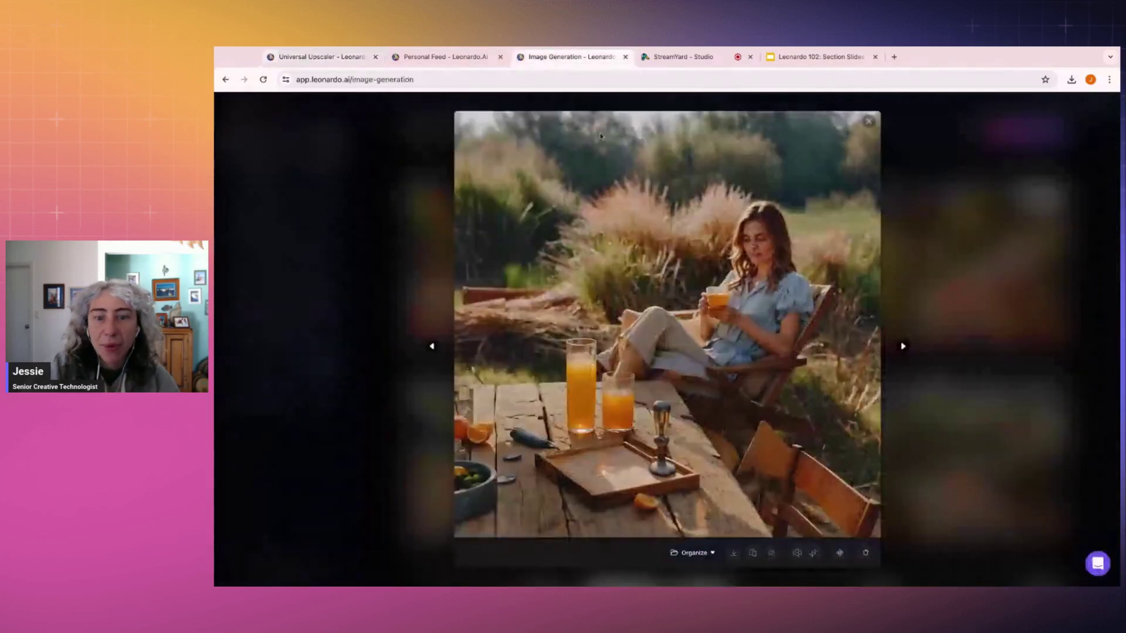
{"action": "left_click", "coordinate": [967, 410]}
{"action": "scroll", "coordinate": [888, 367], "scroll_direction": "down", "scroll_amount": 2}
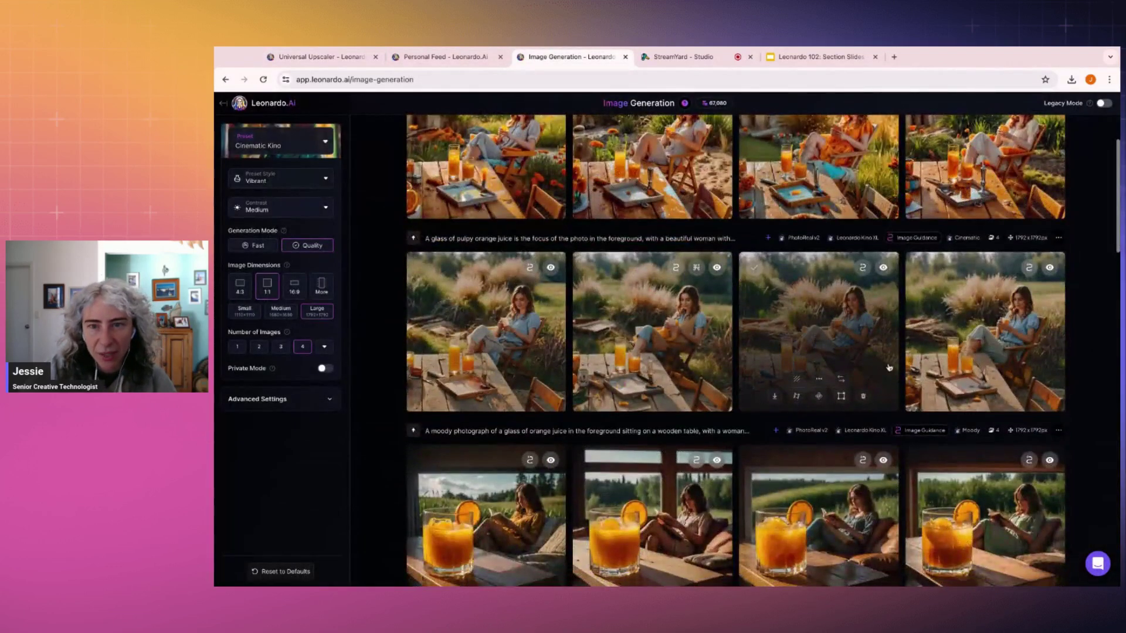